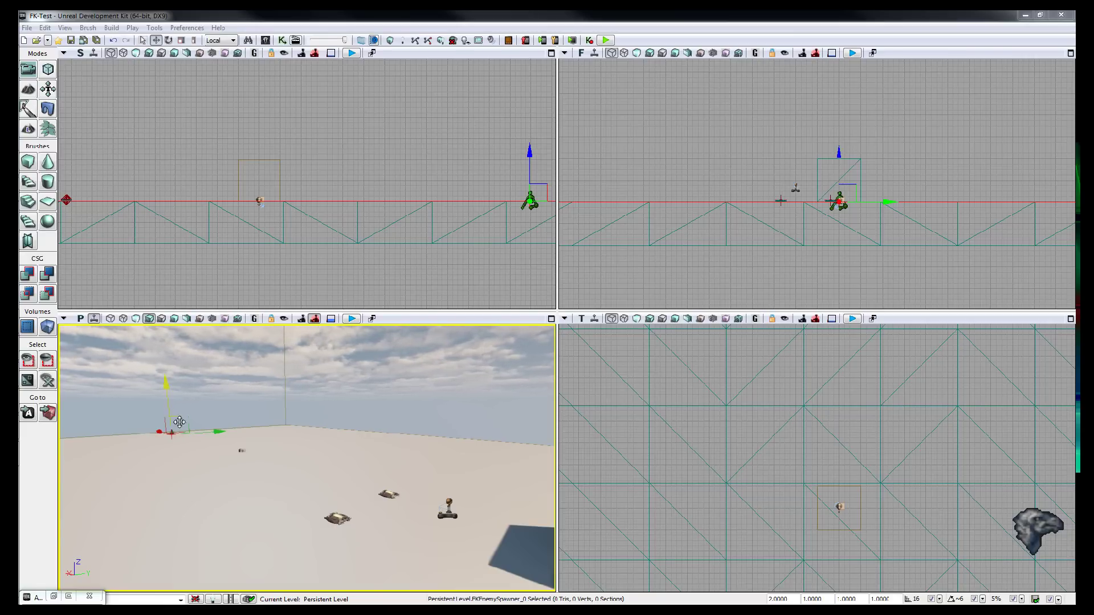
Open the enemy spawner's properties, add one entry to its Waves list and expand that entry
{"action": "right_click_drag", "start_coordinate": [217, 424], "coordinate": [302, 469]}
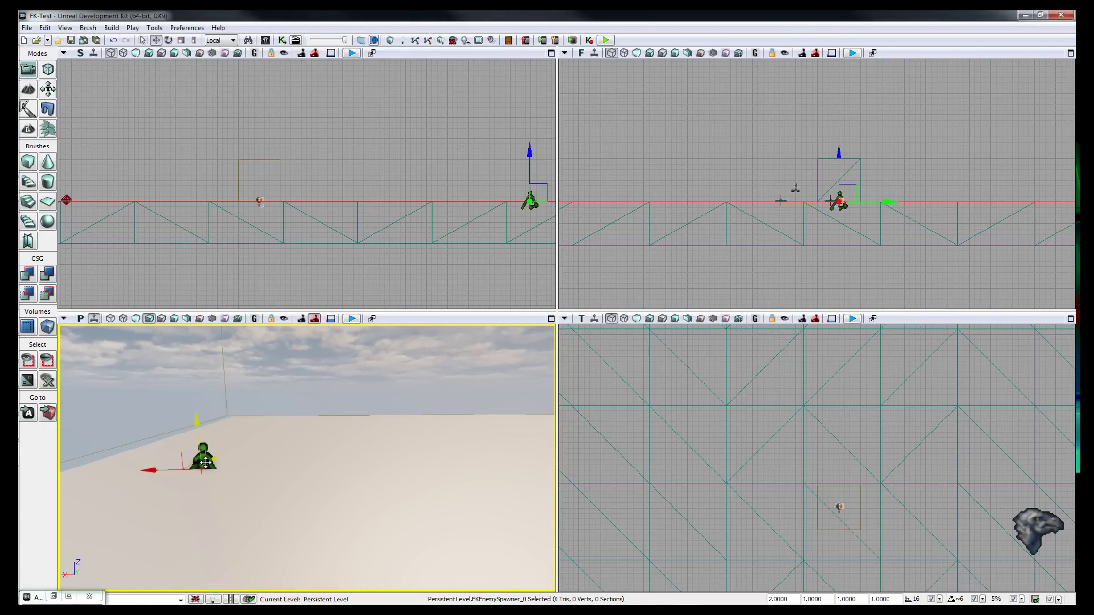
{"action": "double_click", "coordinate": [205, 463]}
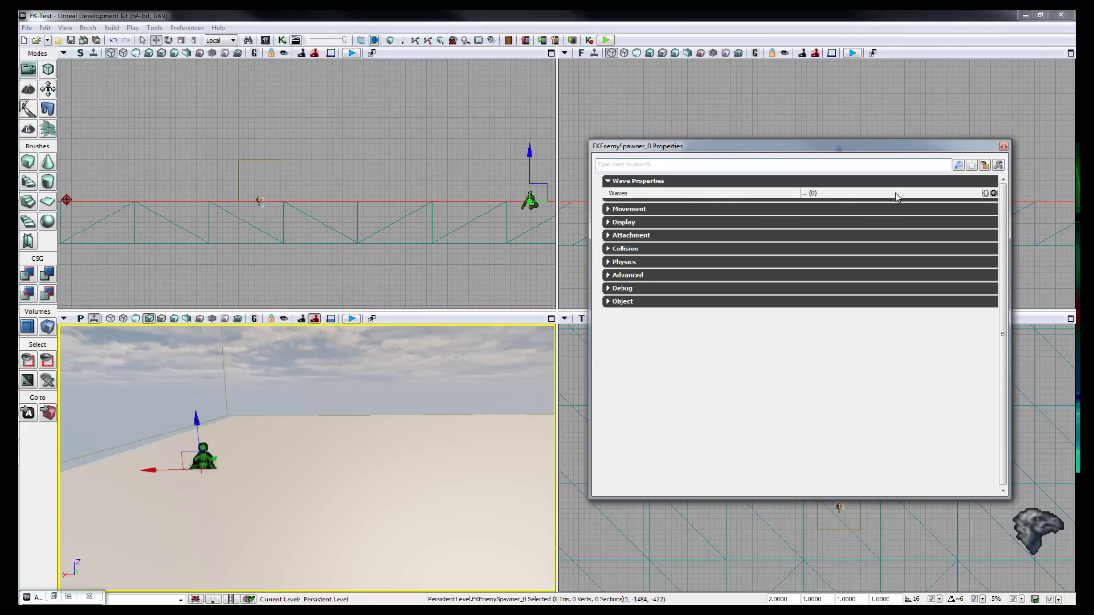
{"action": "left_click", "coordinate": [994, 194]}
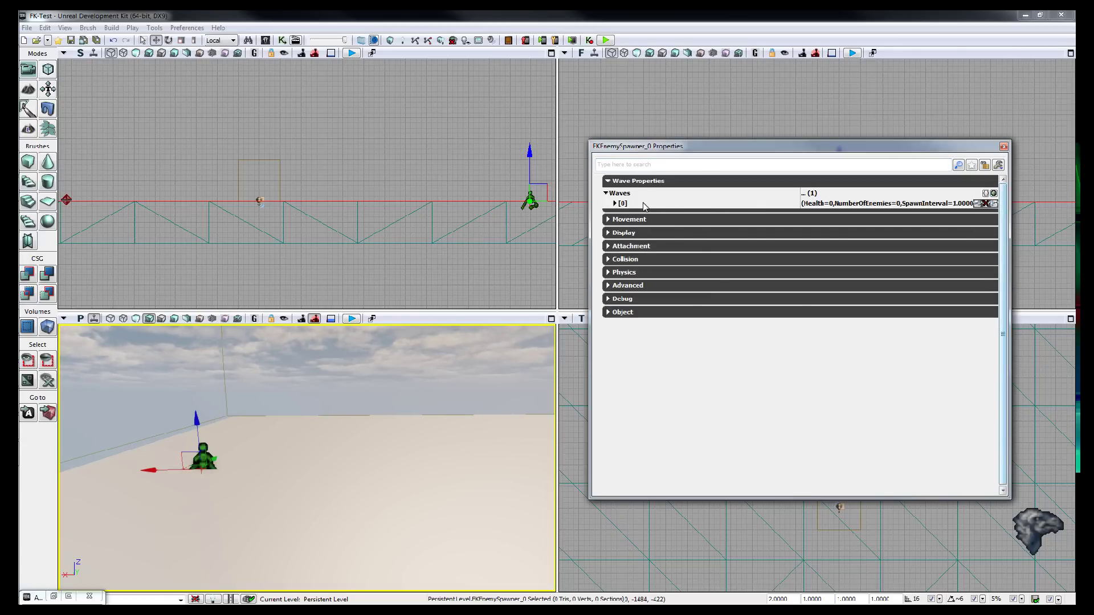
{"action": "left_click", "coordinate": [616, 204]}
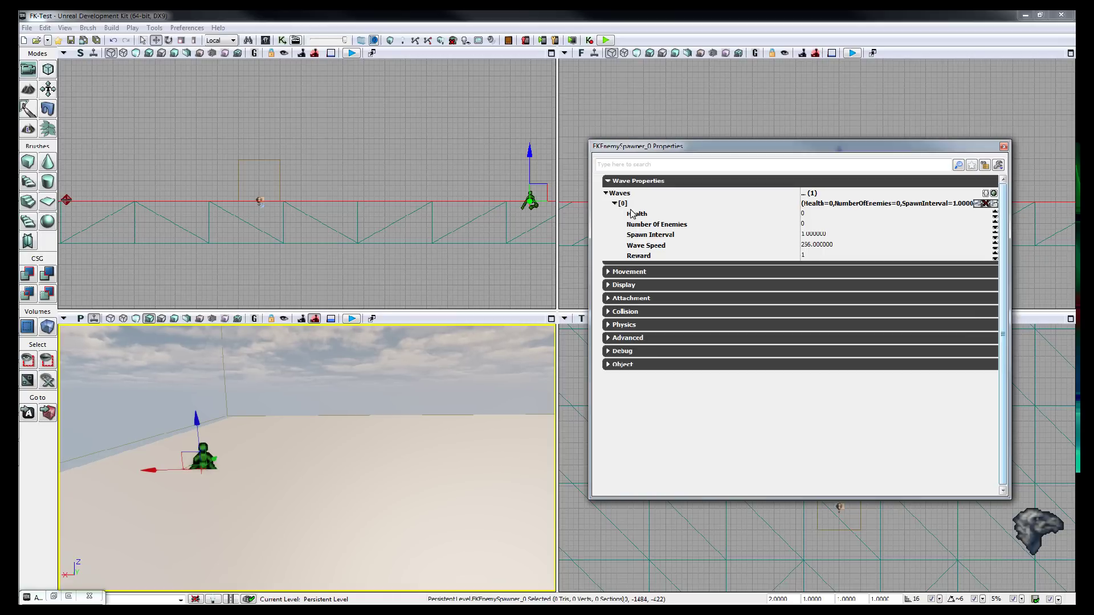
Set the first wave's Health to 100 and Number Of Enemies to 10, keeping the default interval, speed and reward
{"action": "left_click", "coordinate": [814, 214]}
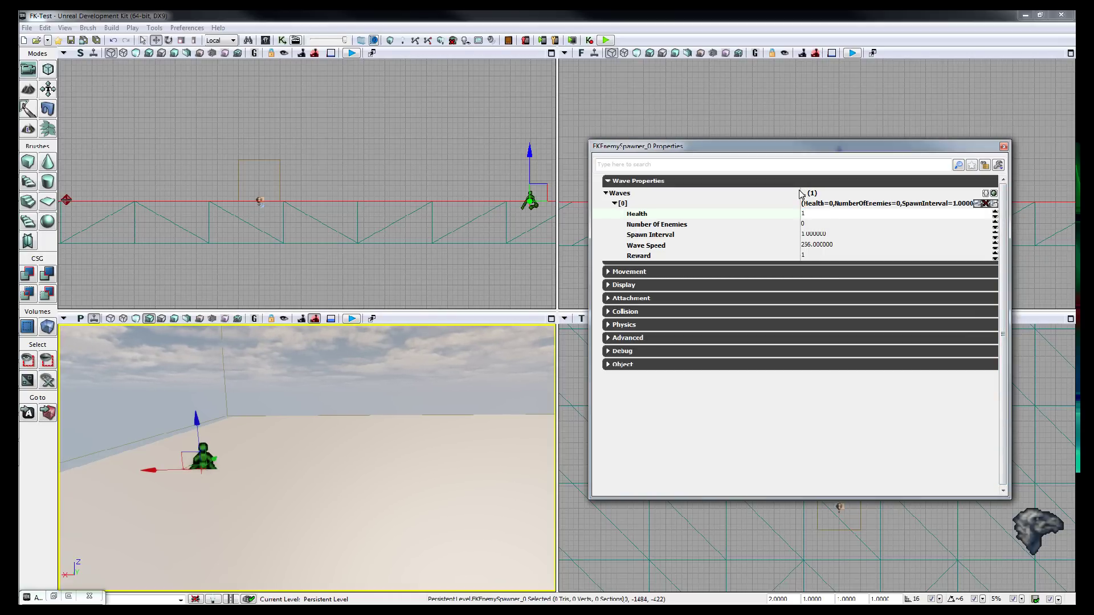
{"action": "left_click", "coordinate": [815, 226]}
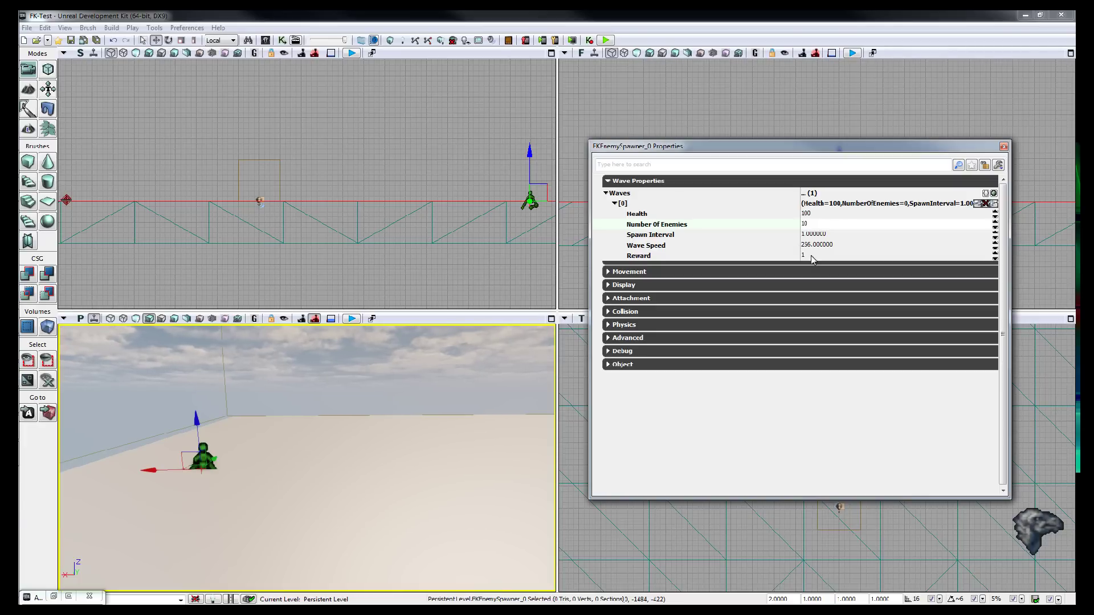
{"action": "left_click", "coordinate": [809, 235]}
{"action": "left_click", "coordinate": [811, 245]}
{"action": "left_click", "coordinate": [811, 256]}
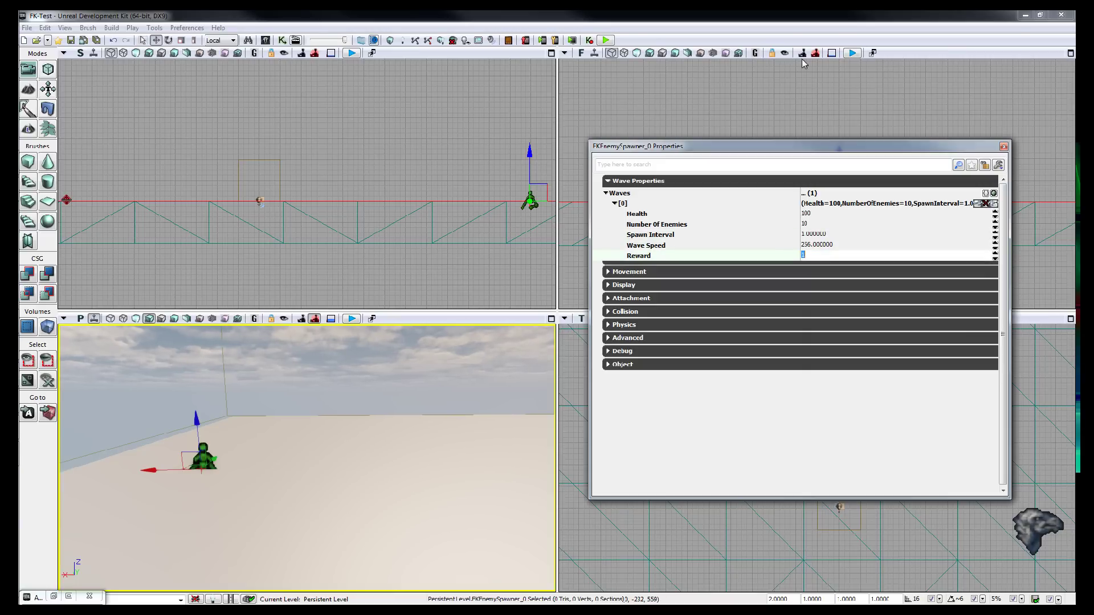
Play-test the level in the editor preview and place a turret on the open ground past the weapon pickups
{"action": "left_click", "coordinate": [605, 40]}
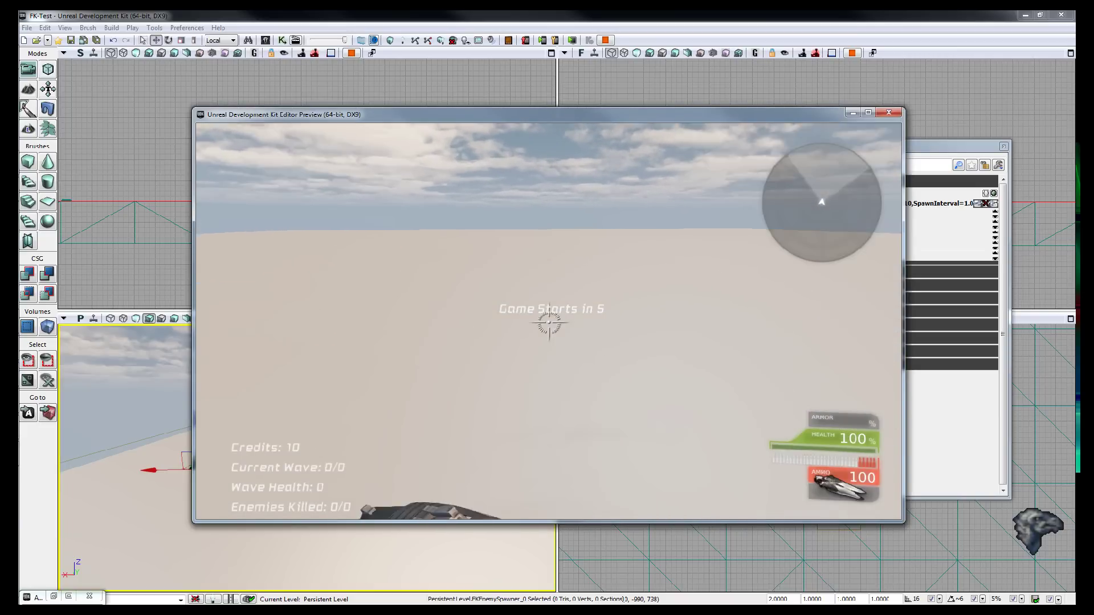
{"action": "key", "text": "w"}
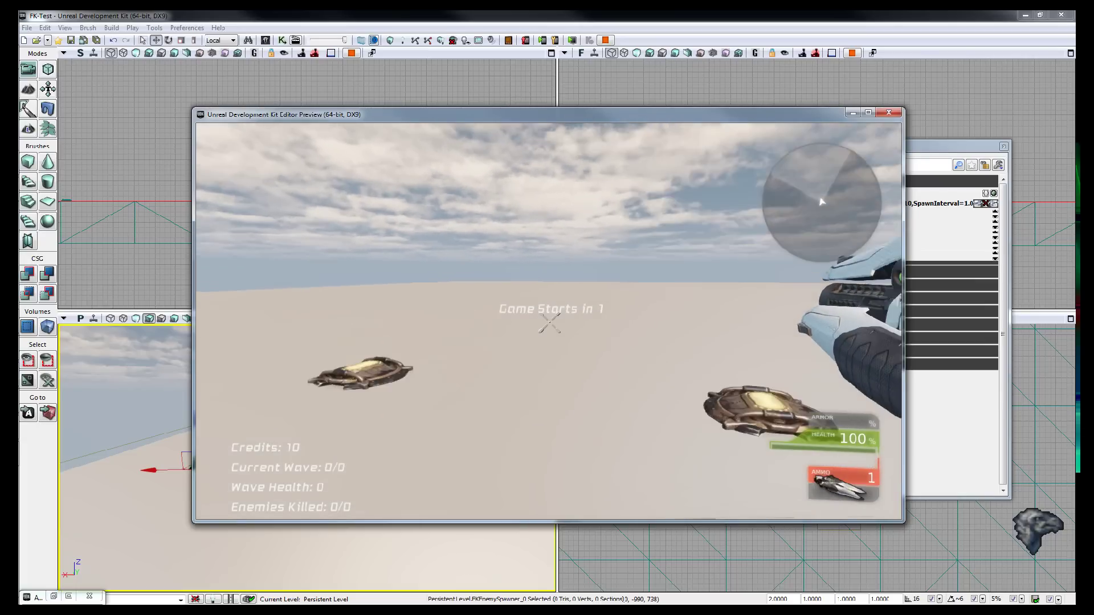
{"action": "key", "text": "w"}
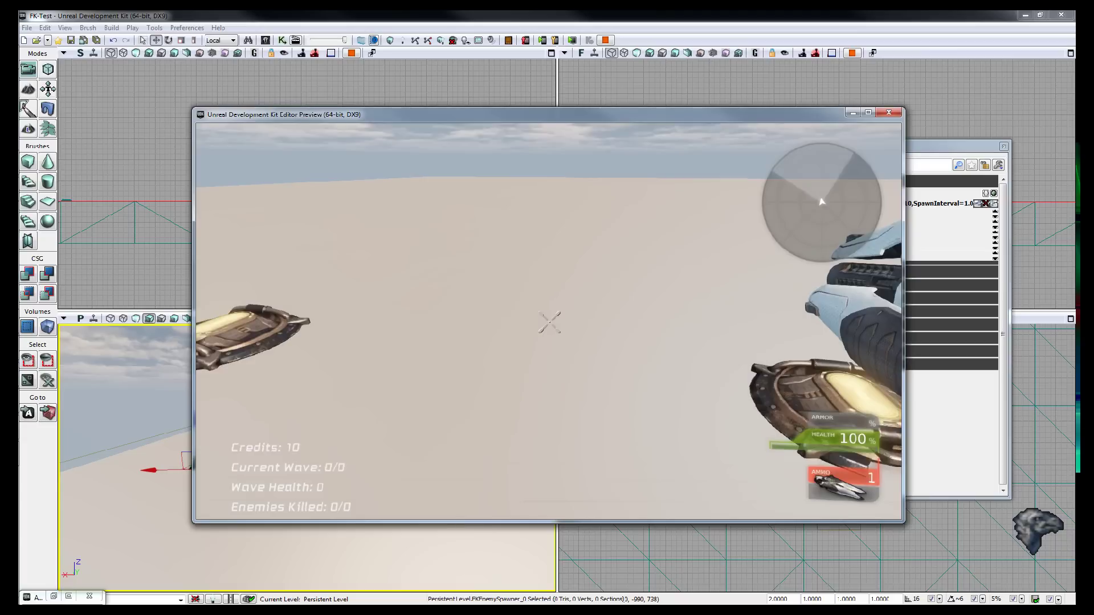
{"action": "left_click", "coordinate": [549, 322]}
{"action": "key", "text": "s"}
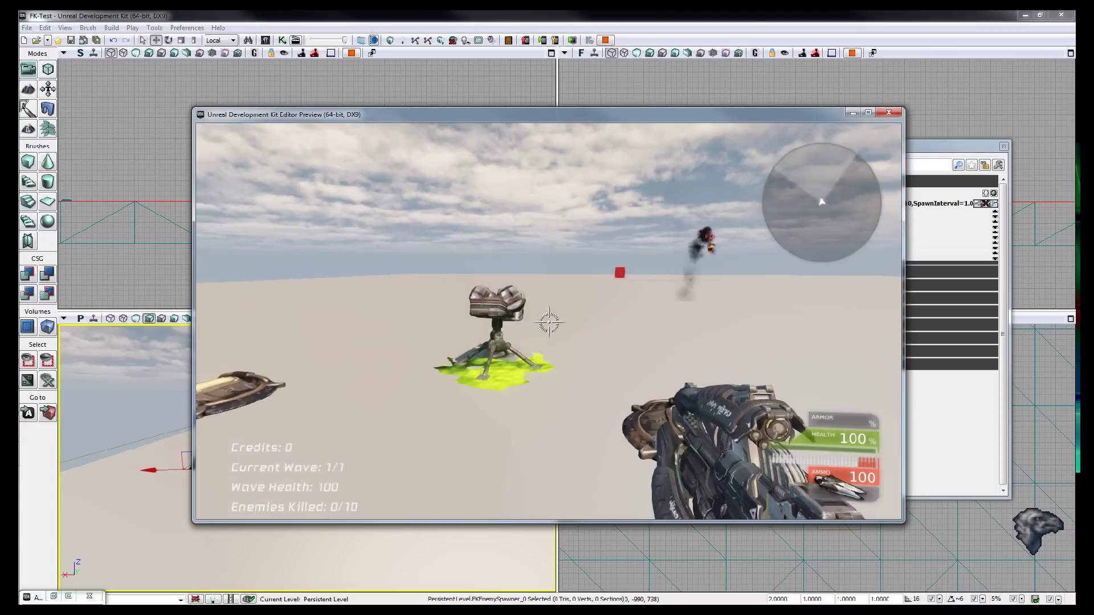
Walk around the placed turret to watch the red enemies of the first wave approach
{"action": "key", "text": "a"}
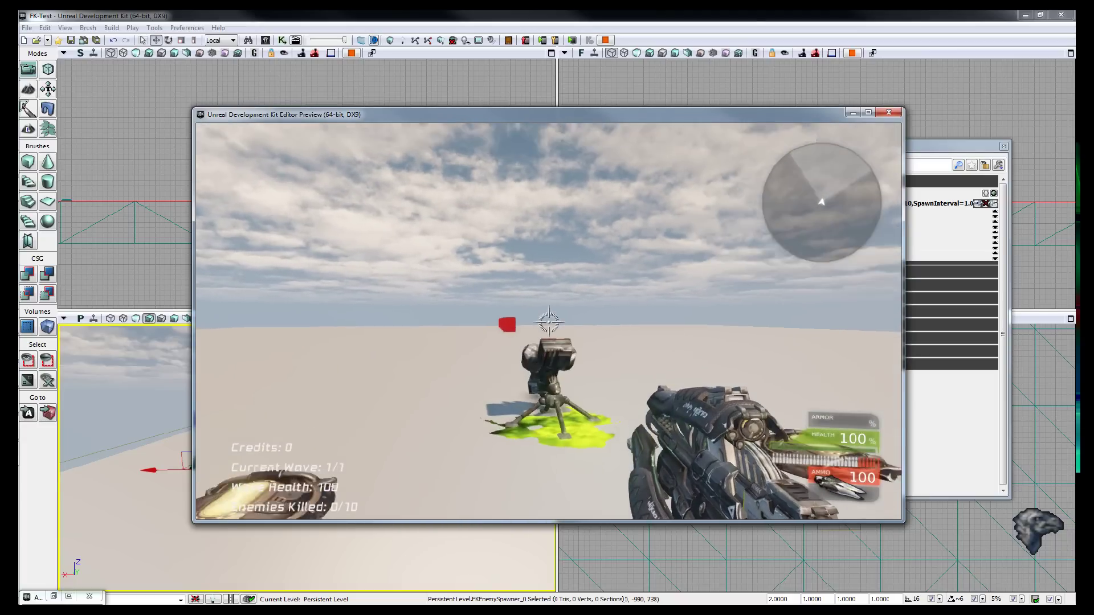
{"action": "key", "text": "a"}
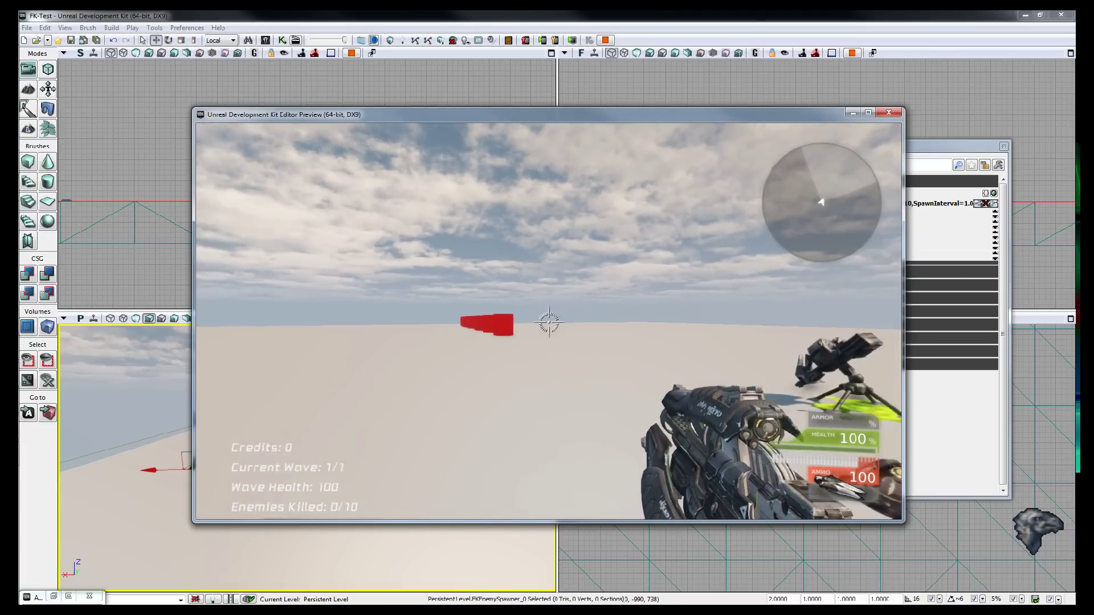
{"action": "key", "text": "d"}
{"action": "key", "text": "s"}
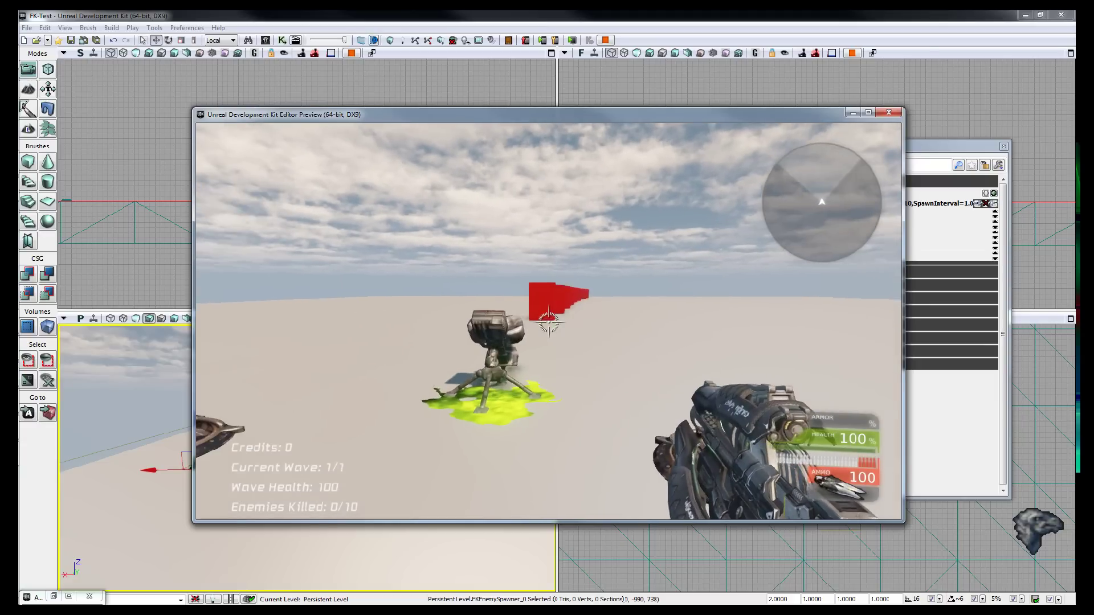
{"action": "key", "text": "w"}
{"action": "key", "text": "a"}
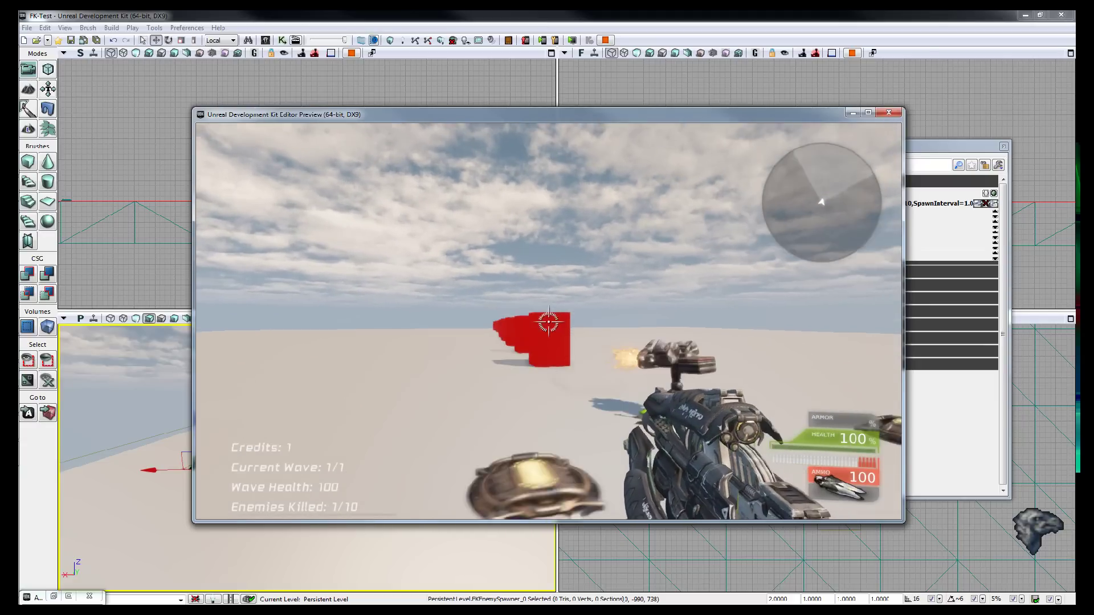
Shoot the approaching enemies until the wave is cleared, and quit the play test
{"action": "left_click", "coordinate": [548, 322]}
{"action": "left_click", "coordinate": [548, 322]}
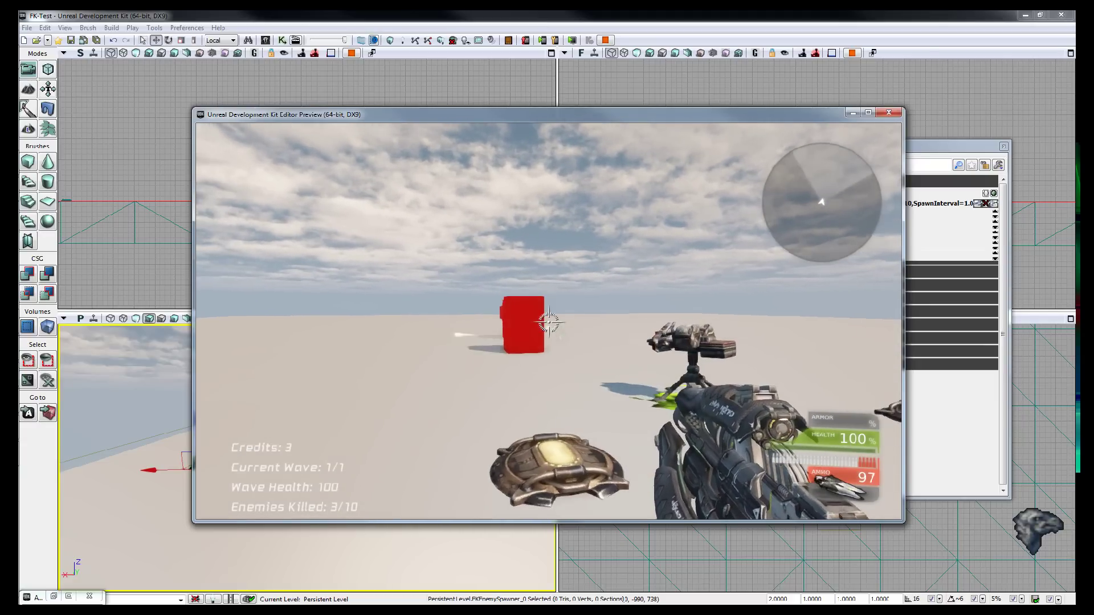
{"action": "left_click", "coordinate": [548, 322]}
{"action": "left_click", "coordinate": [548, 322]}
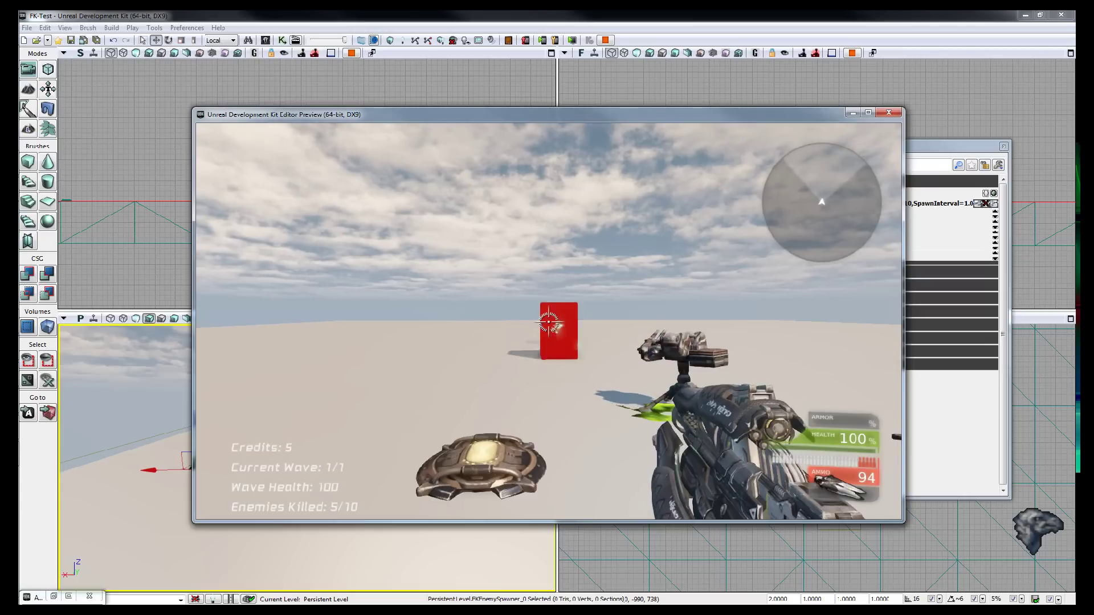
{"action": "key", "text": "w"}
{"action": "key", "text": "d"}
{"action": "key", "text": "a"}
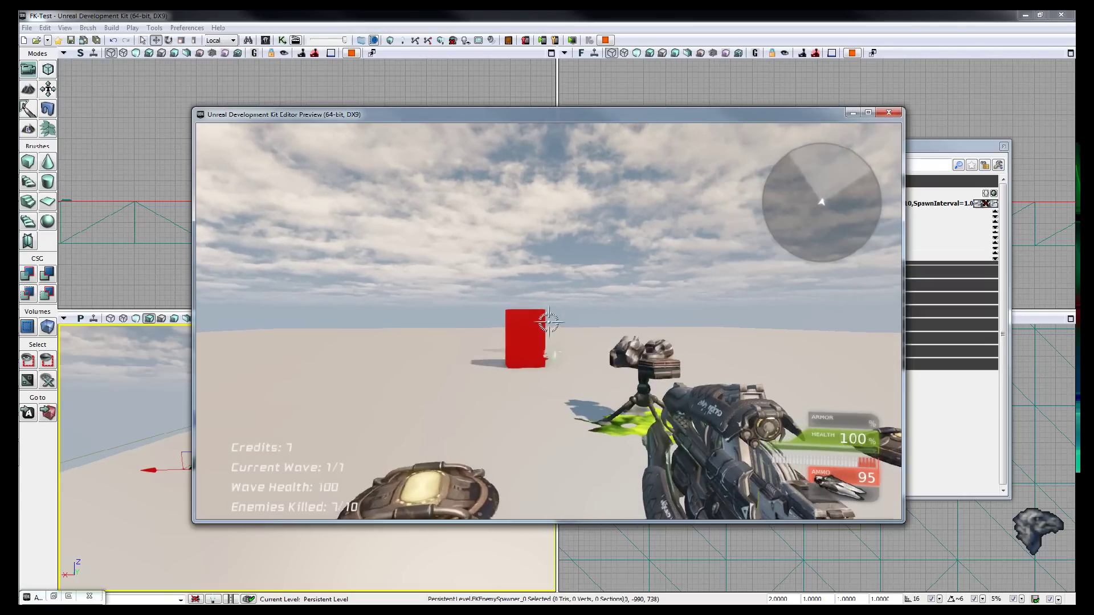
{"action": "left_click", "coordinate": [548, 322]}
{"action": "left_click", "coordinate": [549, 322]}
{"action": "left_click", "coordinate": [548, 322]}
{"action": "left_click", "coordinate": [548, 322]}
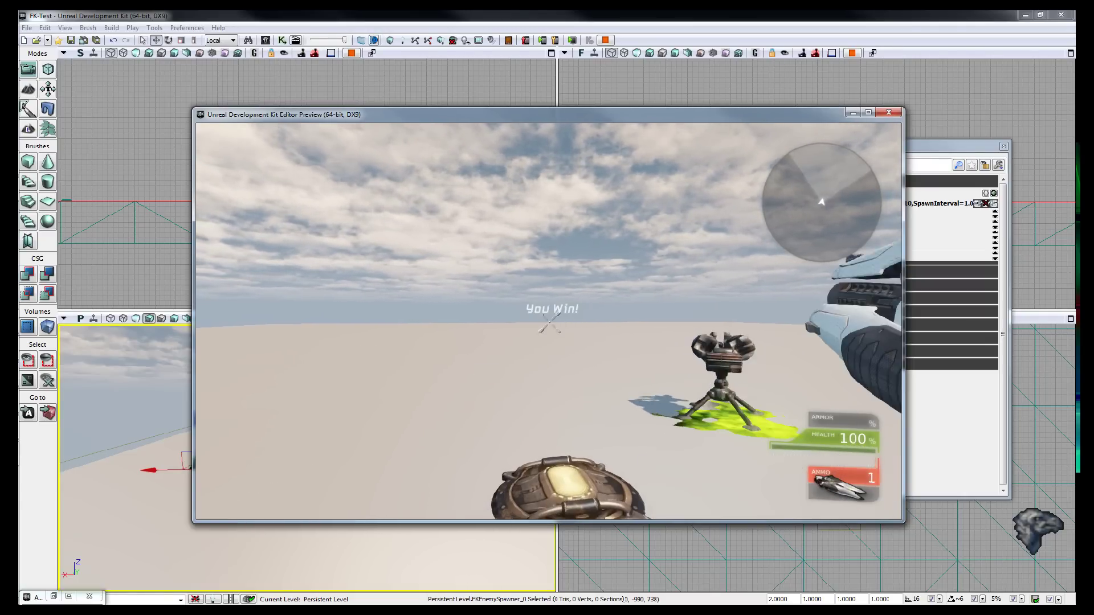
{"action": "key", "text": "w"}
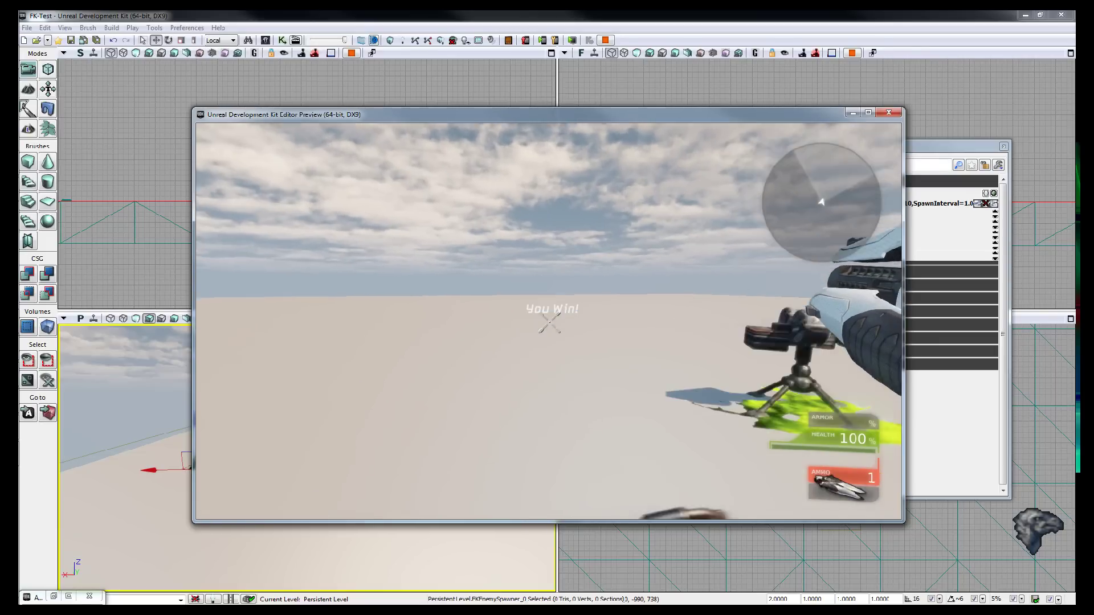
{"action": "key", "text": "s"}
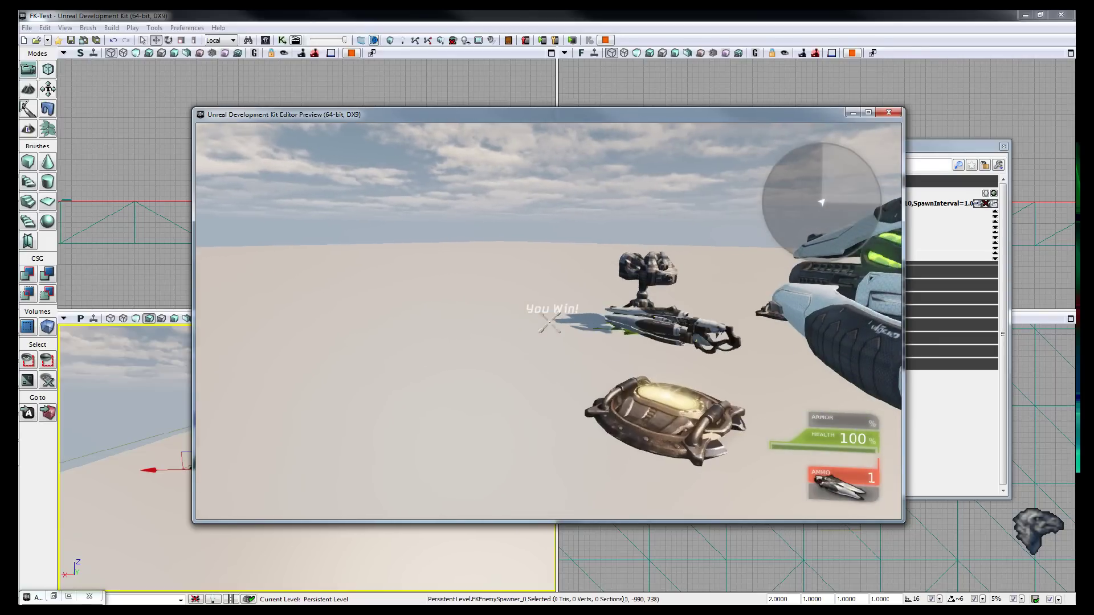
{"action": "key", "text": "Escape"}
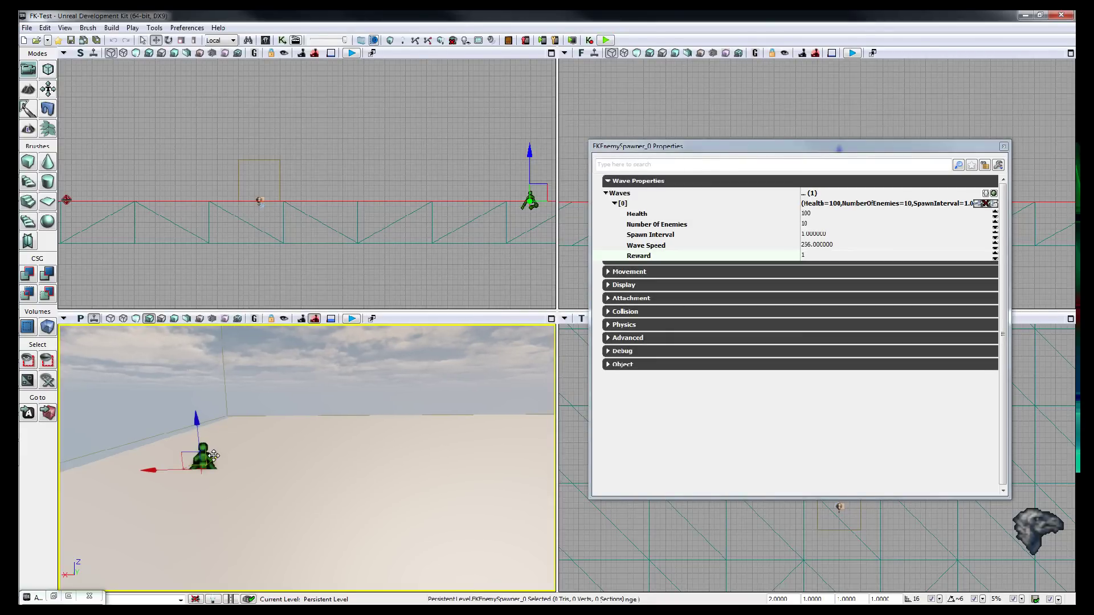
Duplicate the enemy spawner so two stand apart, and add a second wave entry to the one farther back
{"action": "left_click_drag", "start_coordinate": [213, 456], "coordinate": [236, 435]}
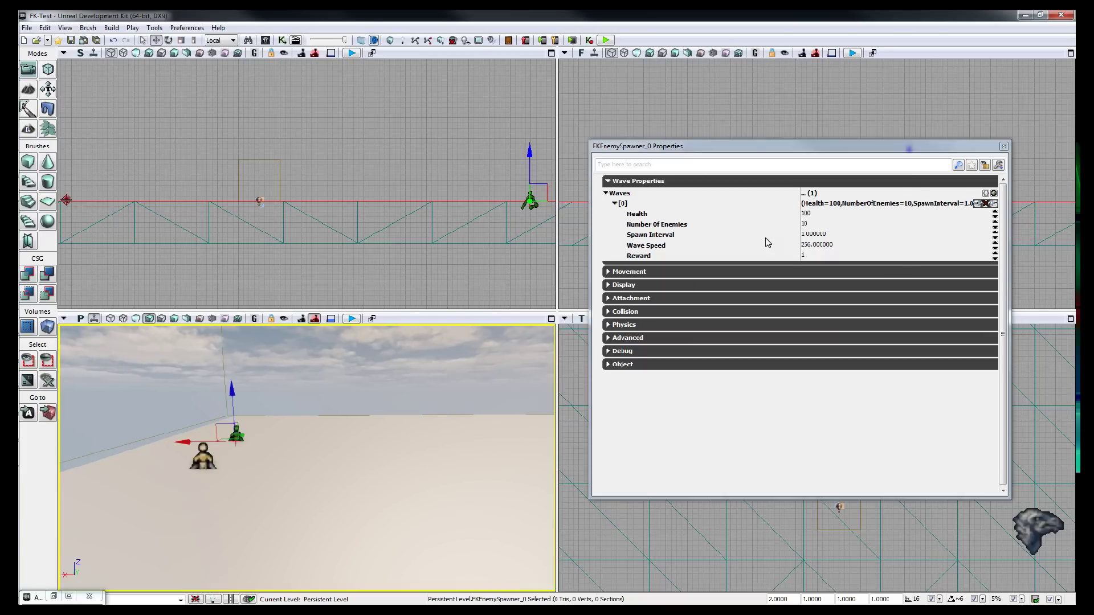
{"action": "left_click", "coordinate": [994, 193]}
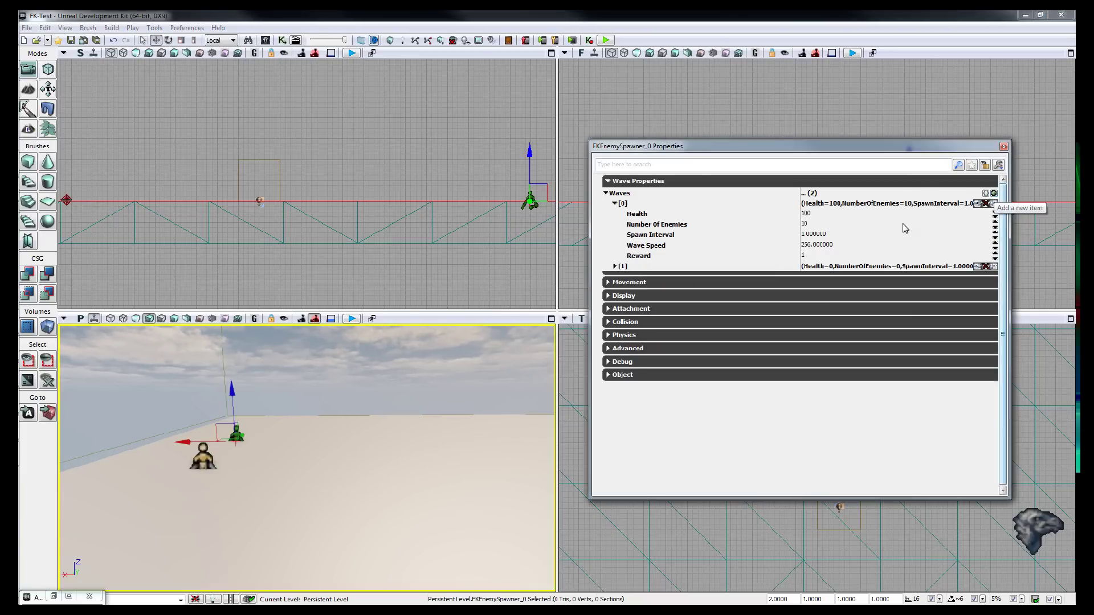
{"action": "left_click", "coordinate": [616, 266]}
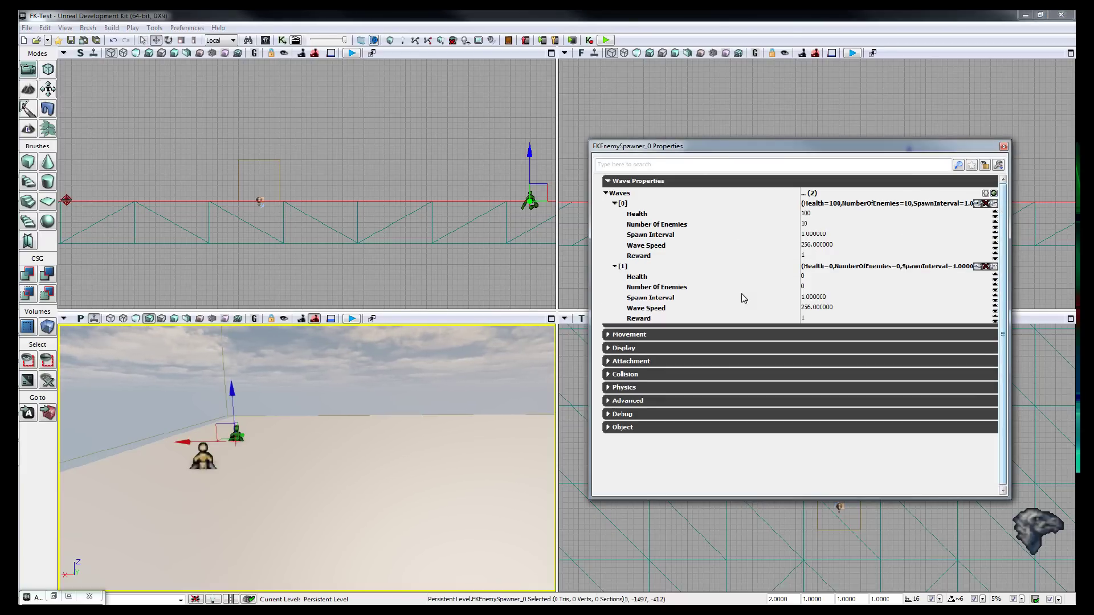
Set the second wave's Health to 200, Number Of Enemies to 5 and Spawn Interval to 5, and compare both spawners' wave settings
{"action": "left_click", "coordinate": [817, 279]}
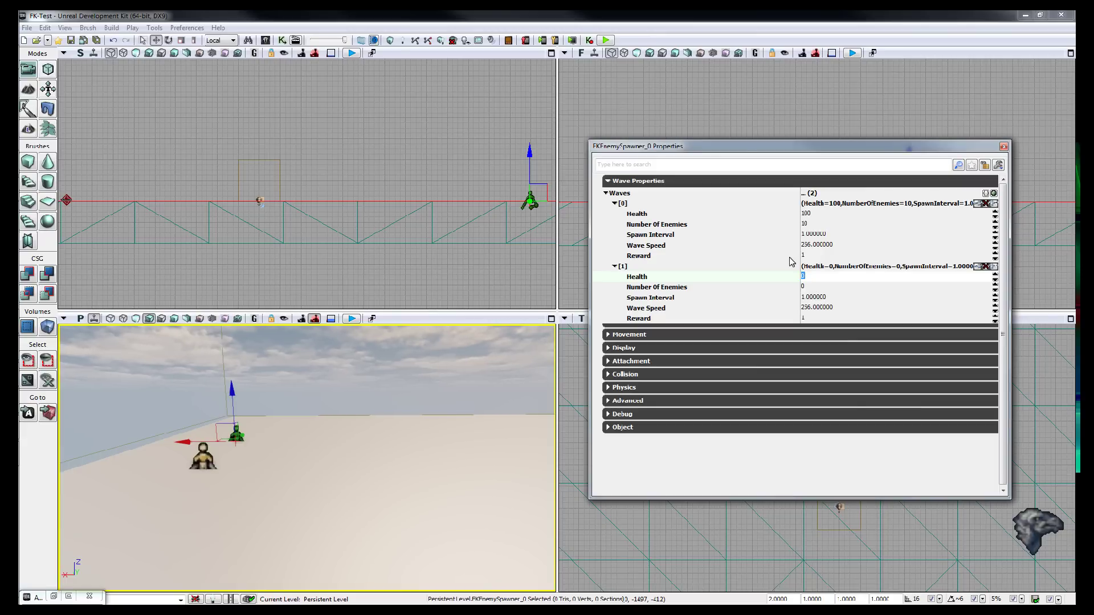
{"action": "left_click", "coordinate": [806, 287]}
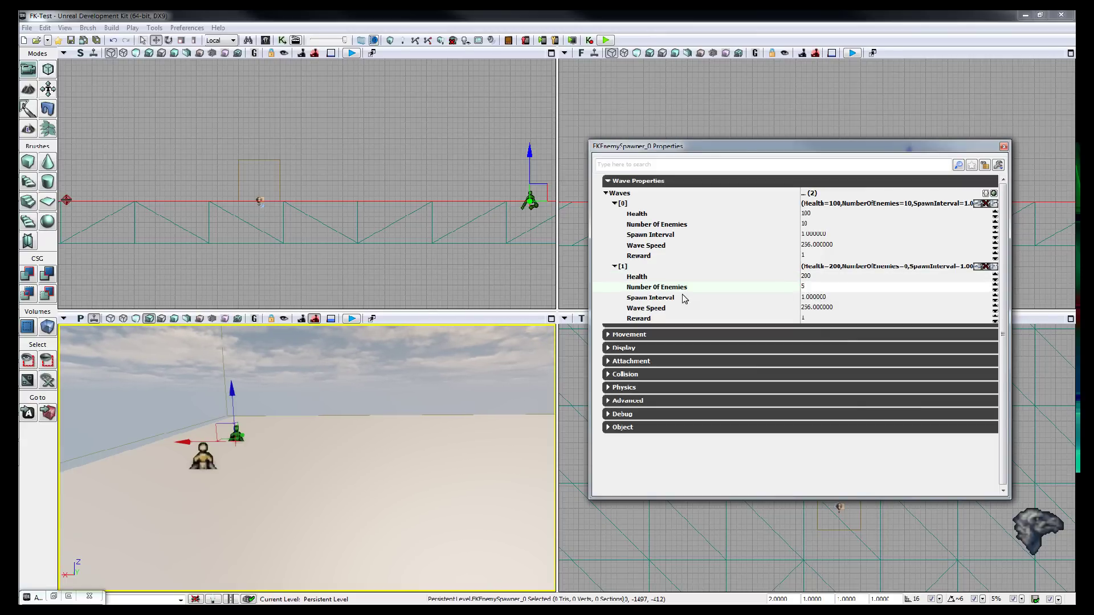
{"action": "left_click", "coordinate": [816, 298]}
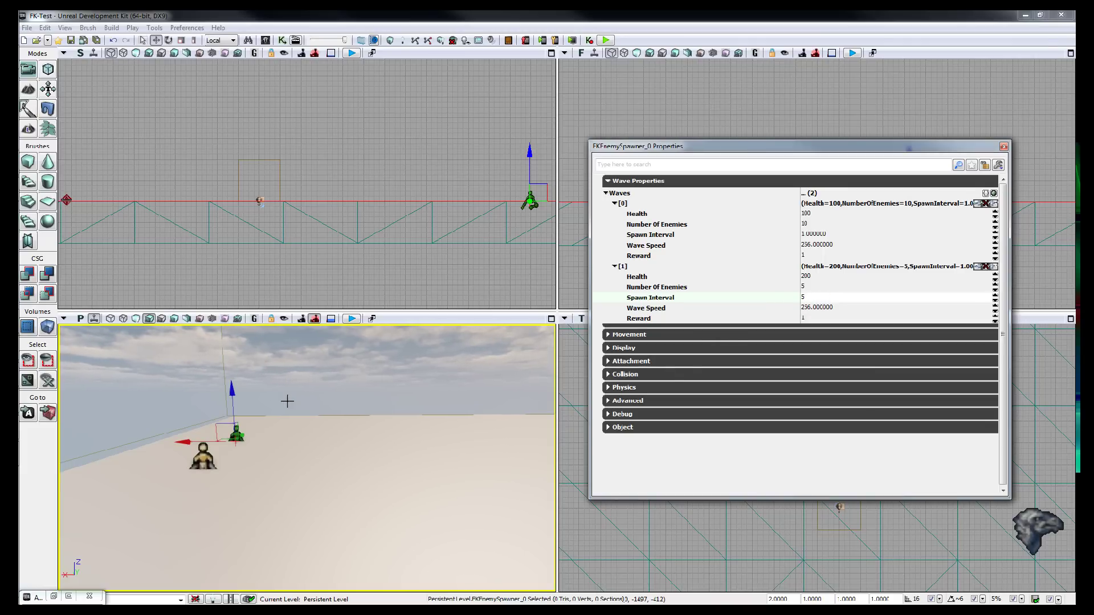
{"action": "left_click", "coordinate": [195, 460]}
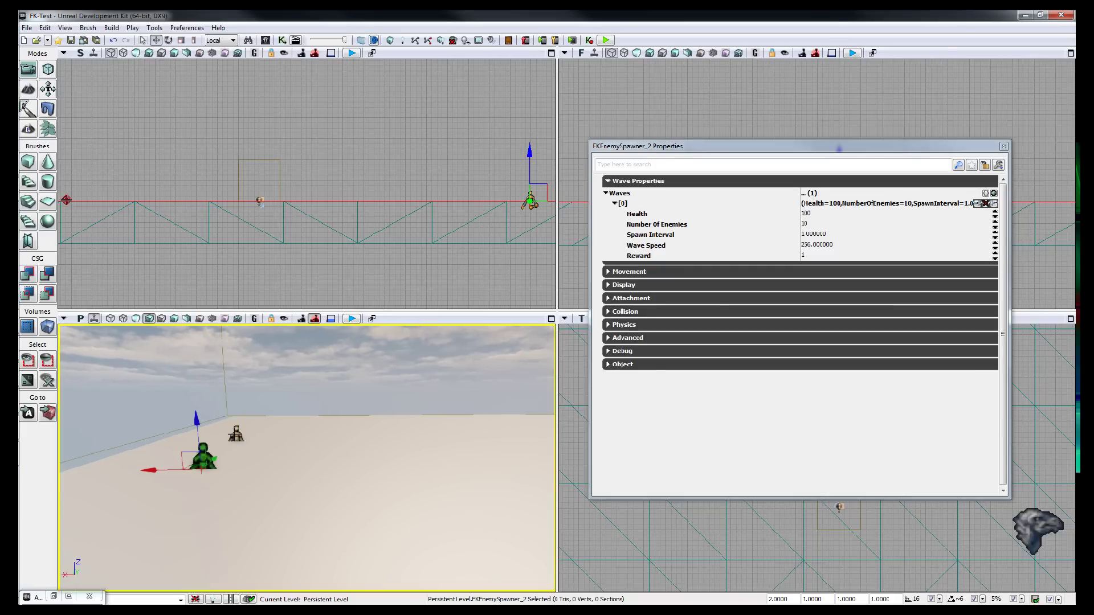
{"action": "left_click", "coordinate": [237, 434]}
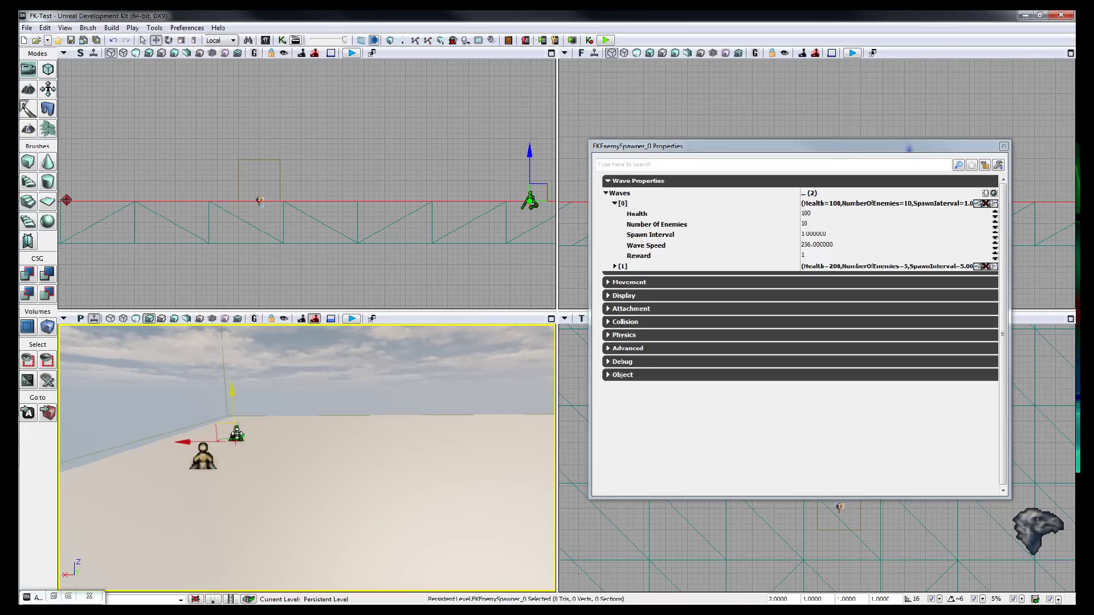
Start a play test of the level and place a turret on the ground before the first wave begins
{"action": "left_click", "coordinate": [605, 40]}
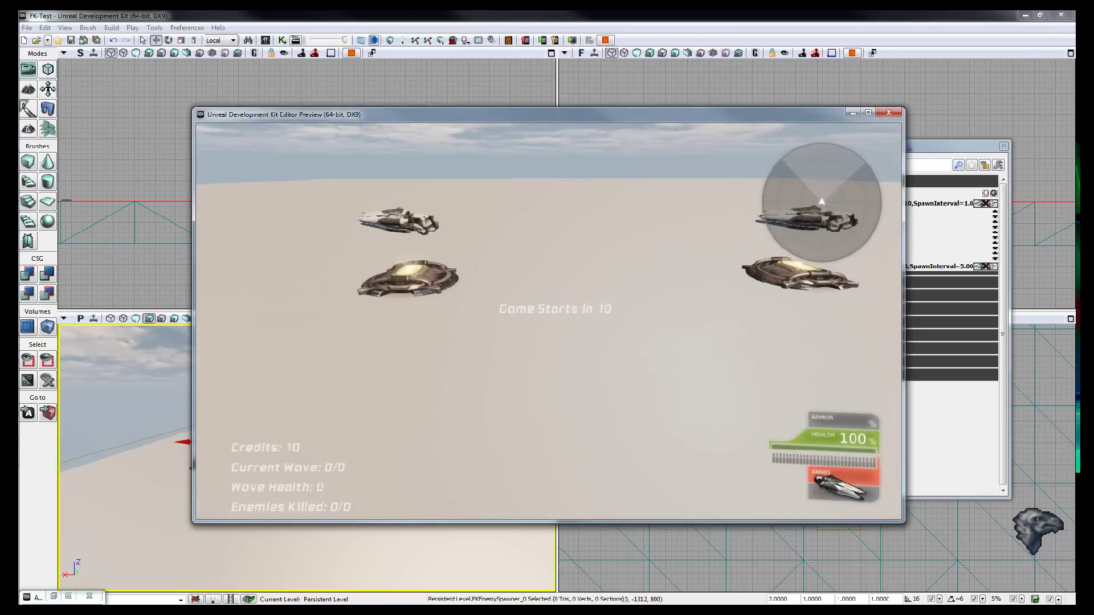
{"action": "key", "text": "w"}
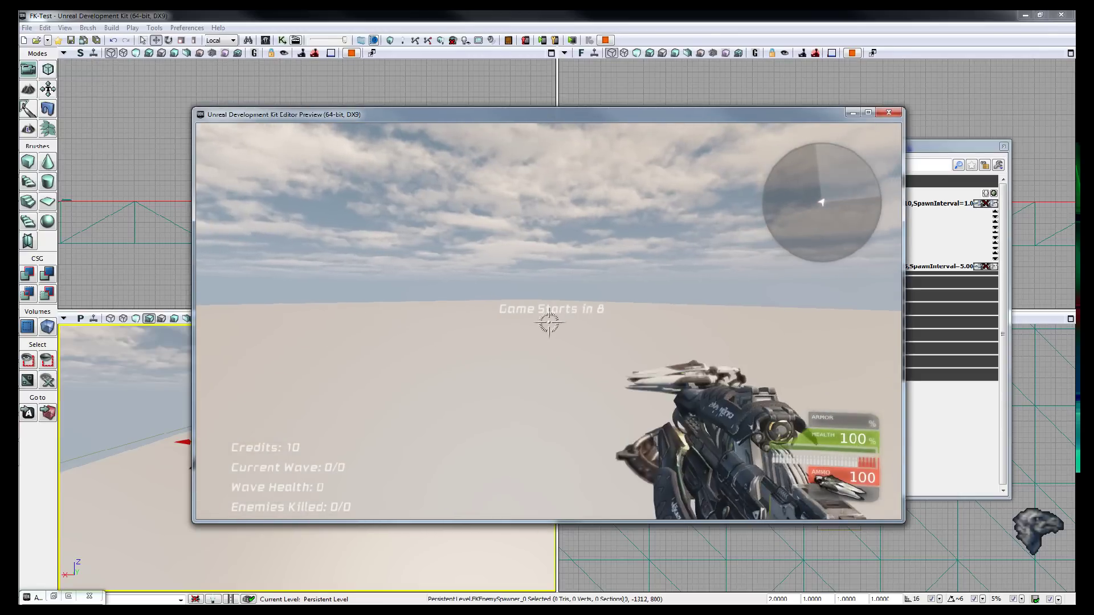
{"action": "scroll", "coordinate": [549, 322], "scroll_direction": "down", "scroll_amount": 1}
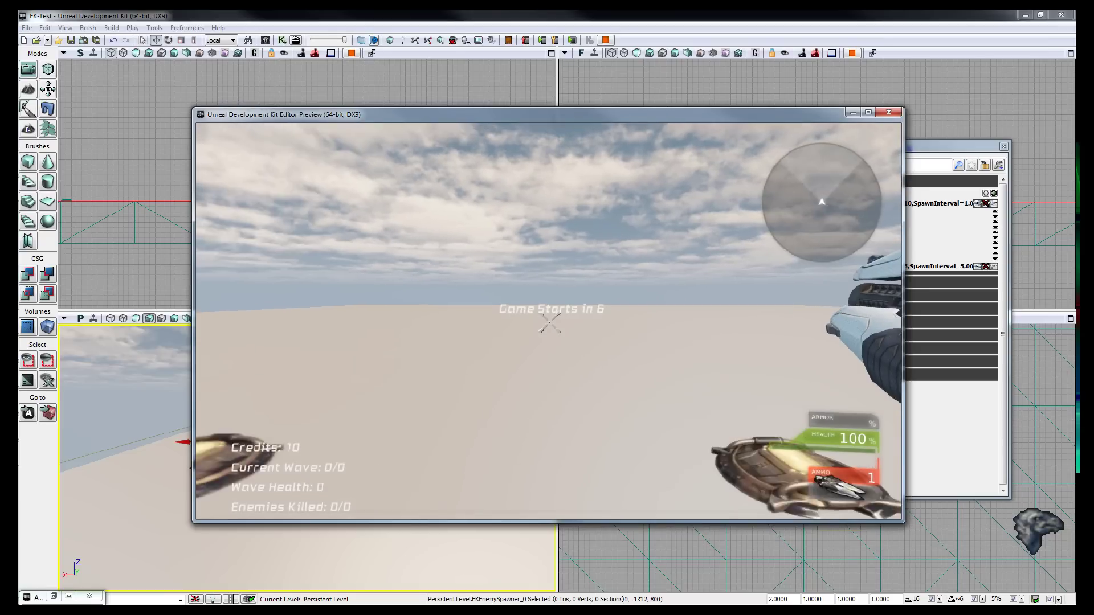
{"action": "left_click", "coordinate": [549, 322]}
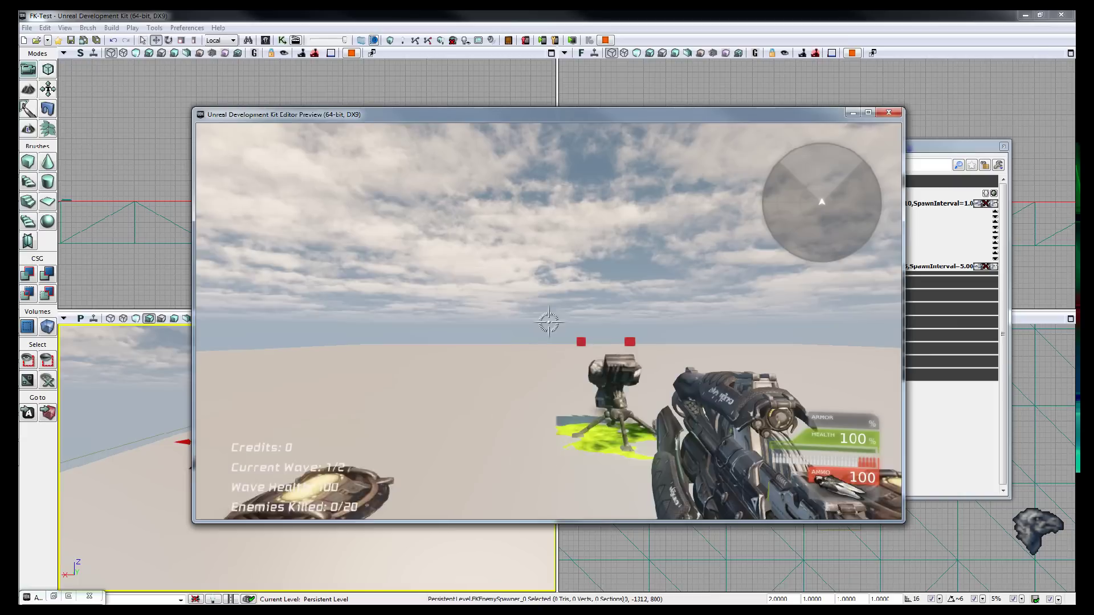
Move around the placed turret to watch the first wave's red enemies approach from both spawners
{"action": "key", "text": "w"}
{"action": "key", "text": "a"}
{"action": "key", "text": "d"}
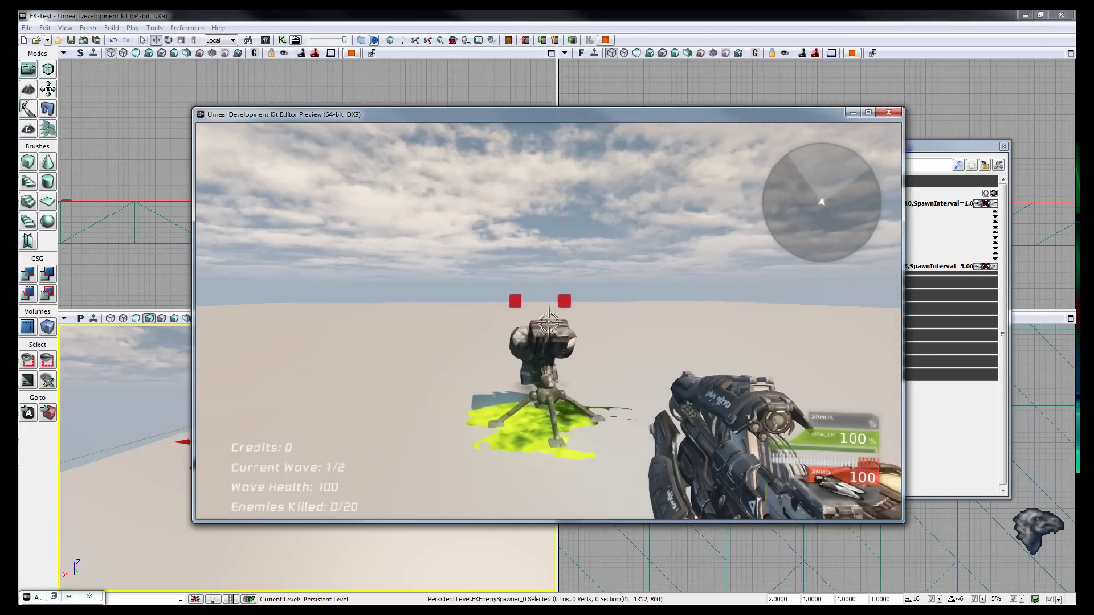
{"action": "key", "text": "w"}
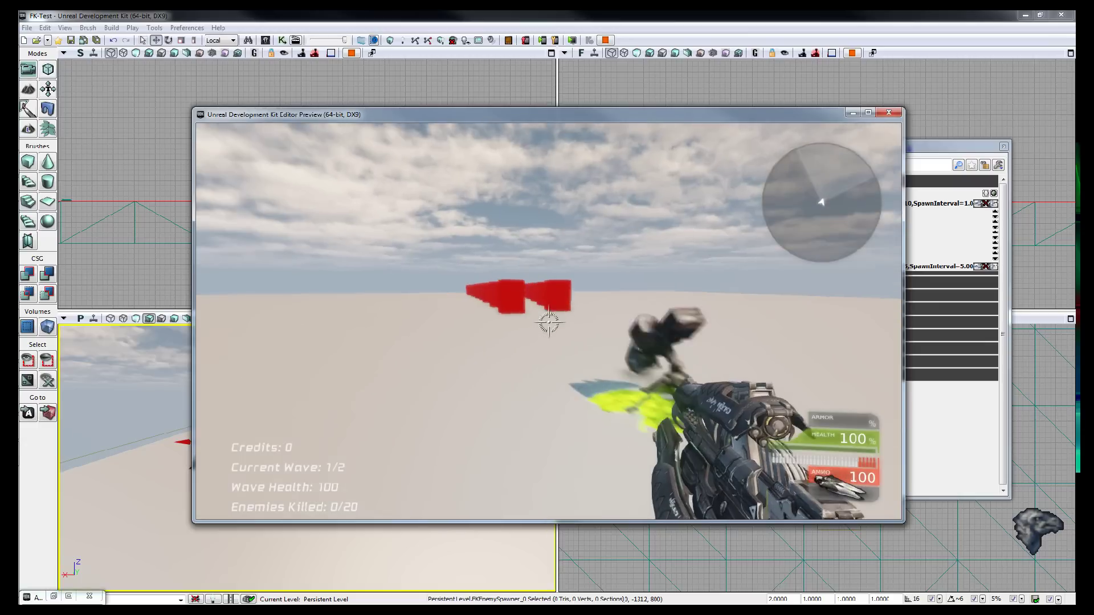
Shoot the two columns of first-wave enemies as they advance past the turret
{"action": "left_click", "coordinate": [548, 323]}
{"action": "left_click", "coordinate": [548, 323]}
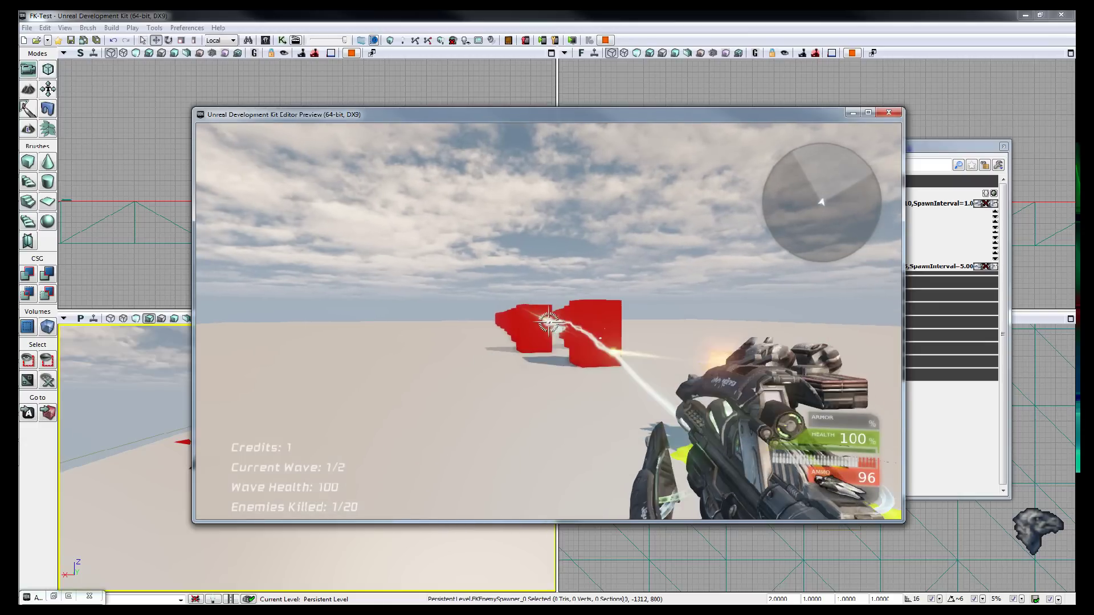
{"action": "left_click", "coordinate": [548, 323]}
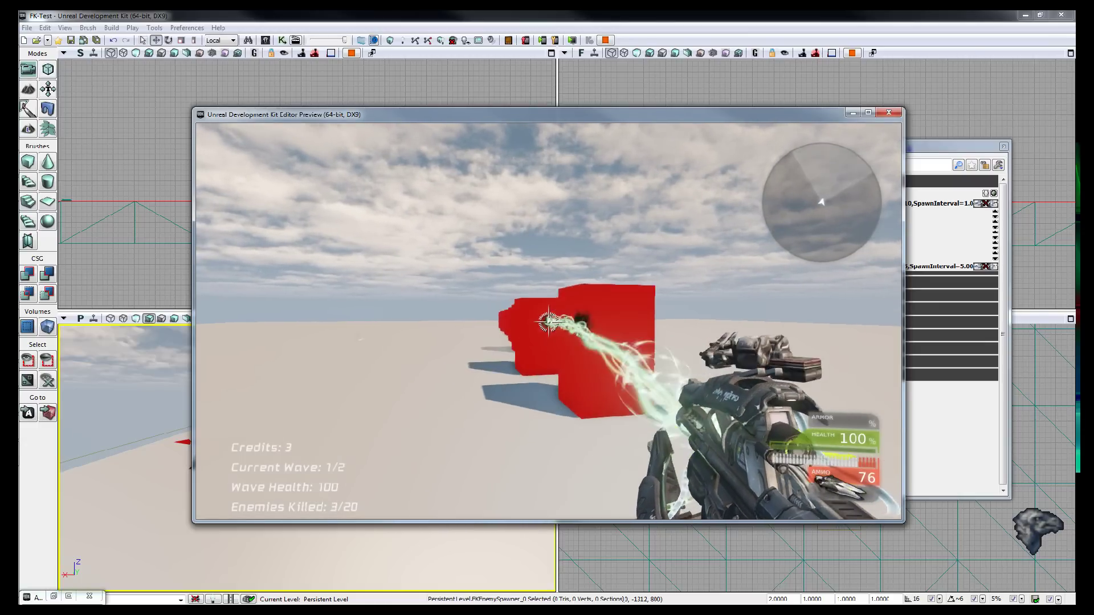
{"action": "left_click", "coordinate": [548, 323]}
{"action": "left_click", "coordinate": [548, 323]}
{"action": "left_click", "coordinate": [548, 323]}
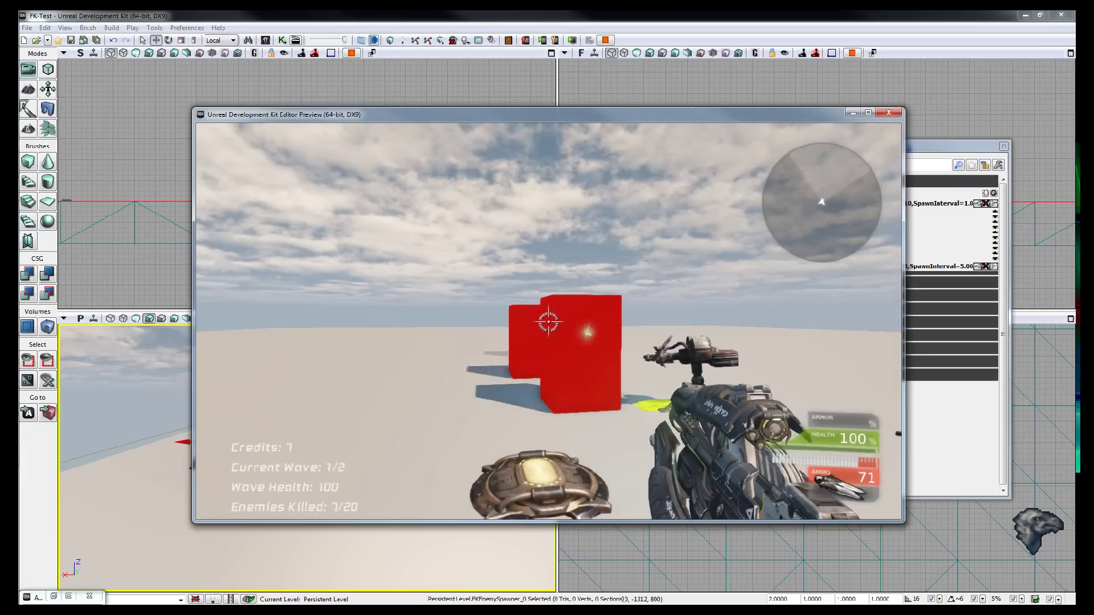
{"action": "left_click", "coordinate": [548, 323]}
{"action": "left_click", "coordinate": [548, 322]}
{"action": "left_click", "coordinate": [548, 322]}
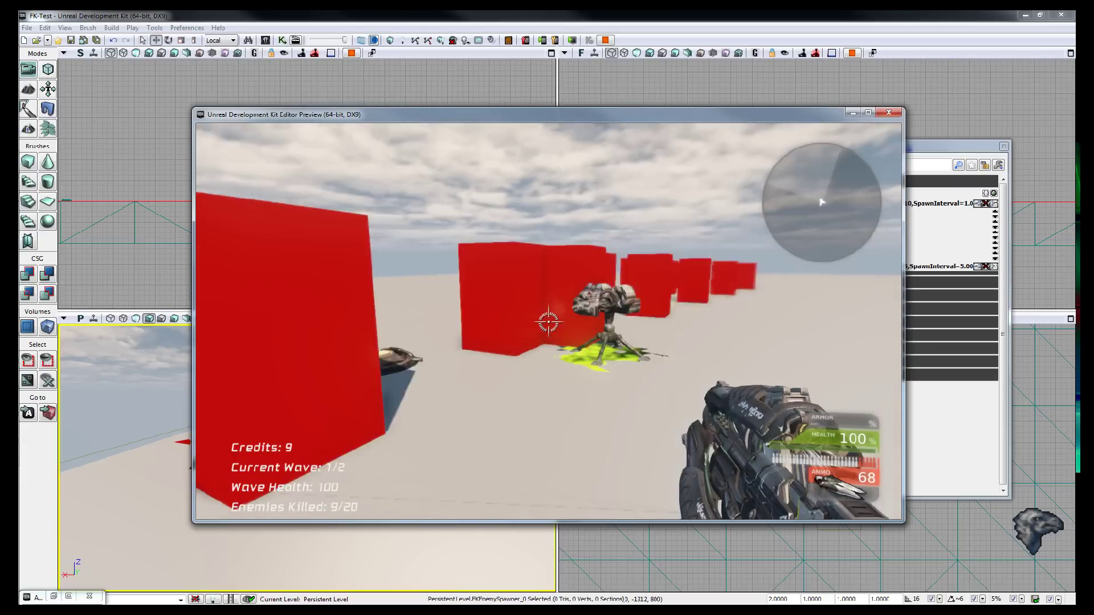
Place a second turret beside the enemy column and switch back to the rifle
{"action": "scroll", "coordinate": [548, 322], "scroll_direction": "down", "scroll_amount": 1}
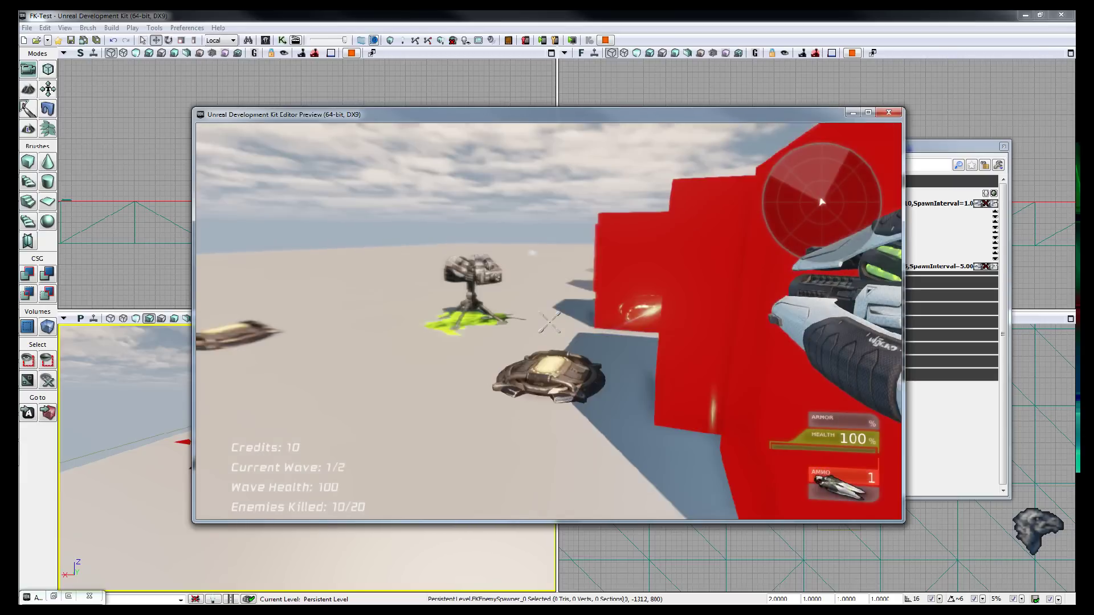
{"action": "left_click", "coordinate": [549, 323]}
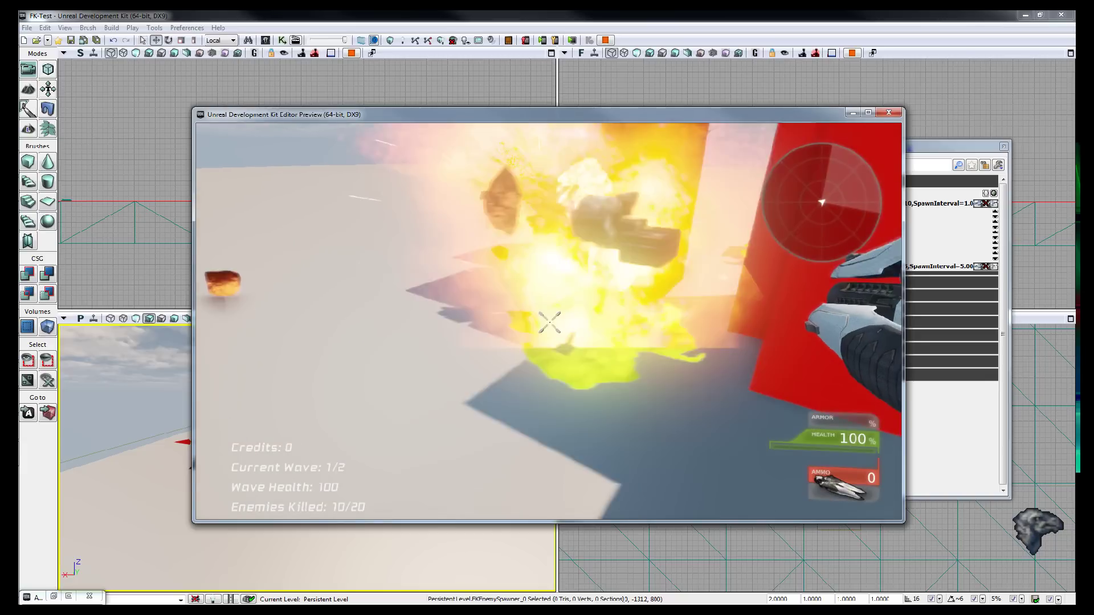
{"action": "scroll", "coordinate": [548, 322], "scroll_direction": "up", "scroll_amount": 1}
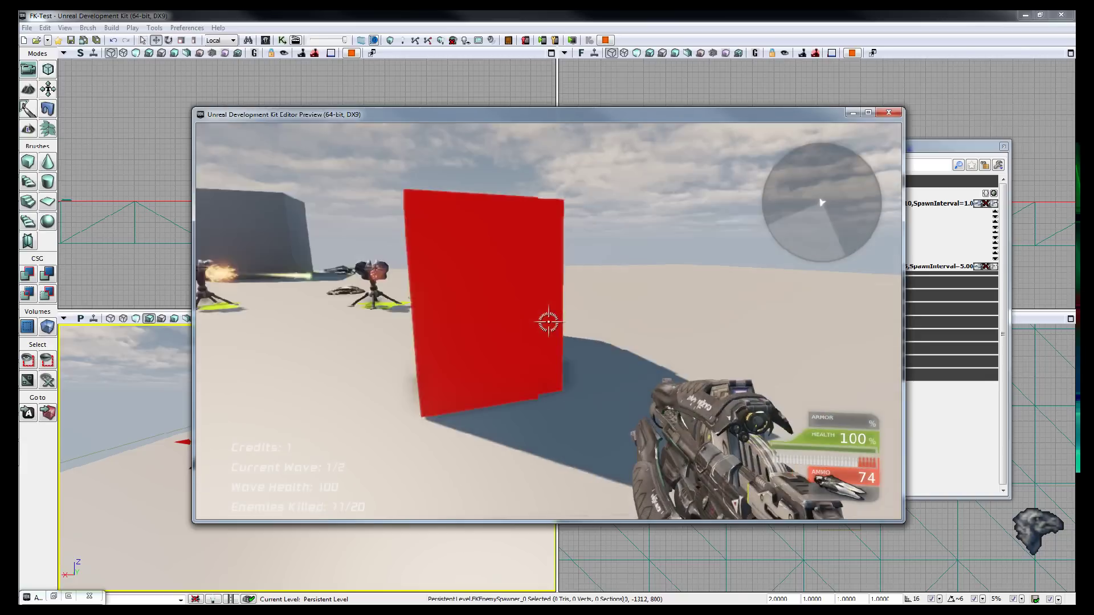
Reposition behind the two turrets to watch them finish the first wave and engage the second
{"action": "key", "text": "w"}
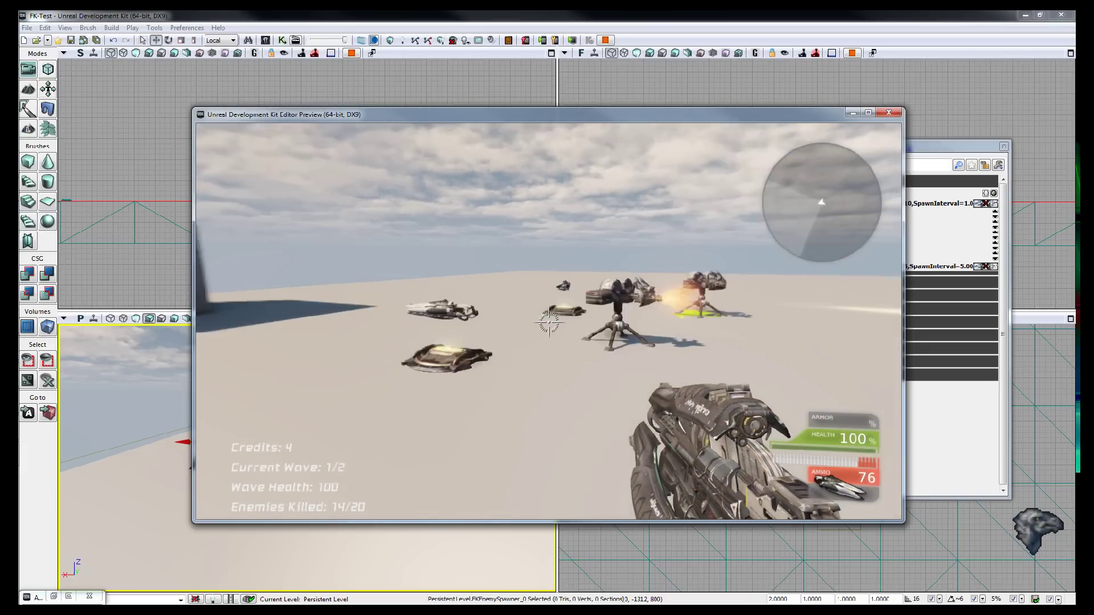
{"action": "key", "text": "s"}
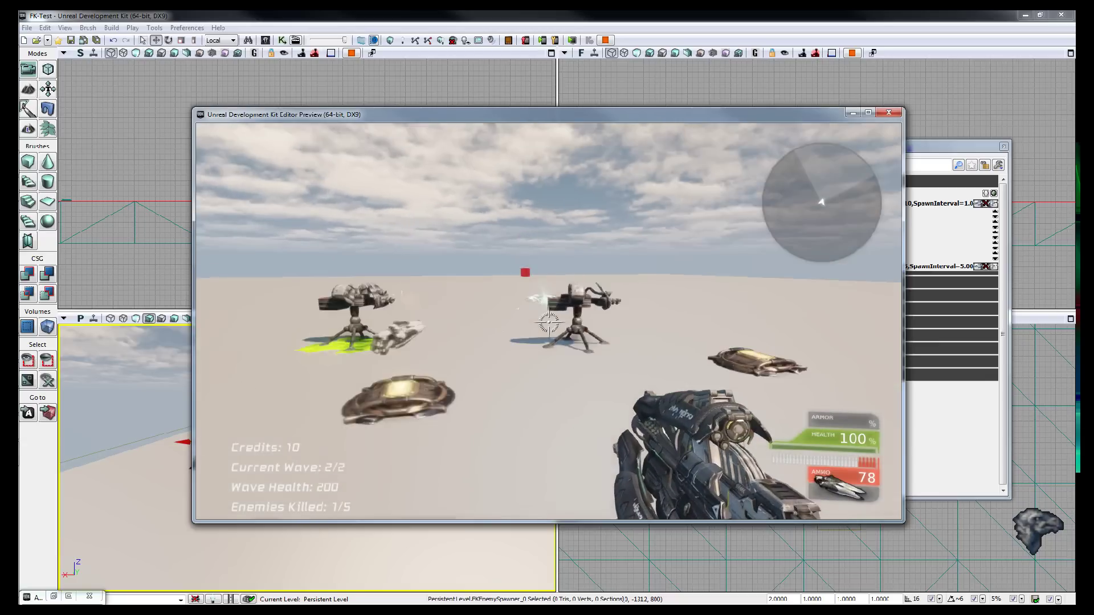
{"action": "key", "text": "w"}
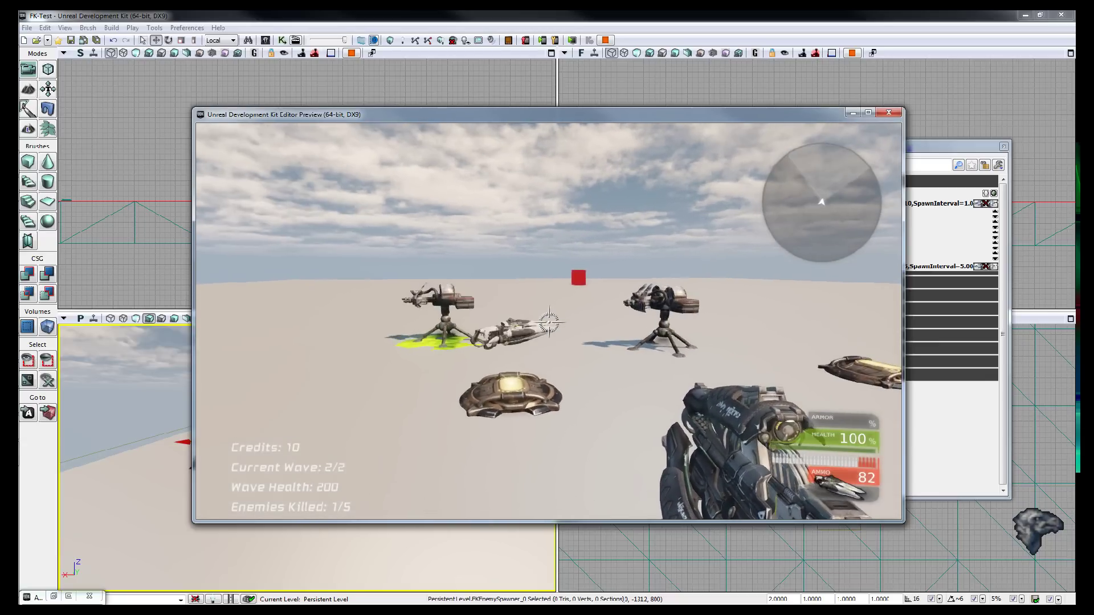
Walk forward past the turrets and place a third one facing the second wave's approach
{"action": "key", "text": "1"}
{"action": "key", "text": "w"}
{"action": "key", "text": "w"}
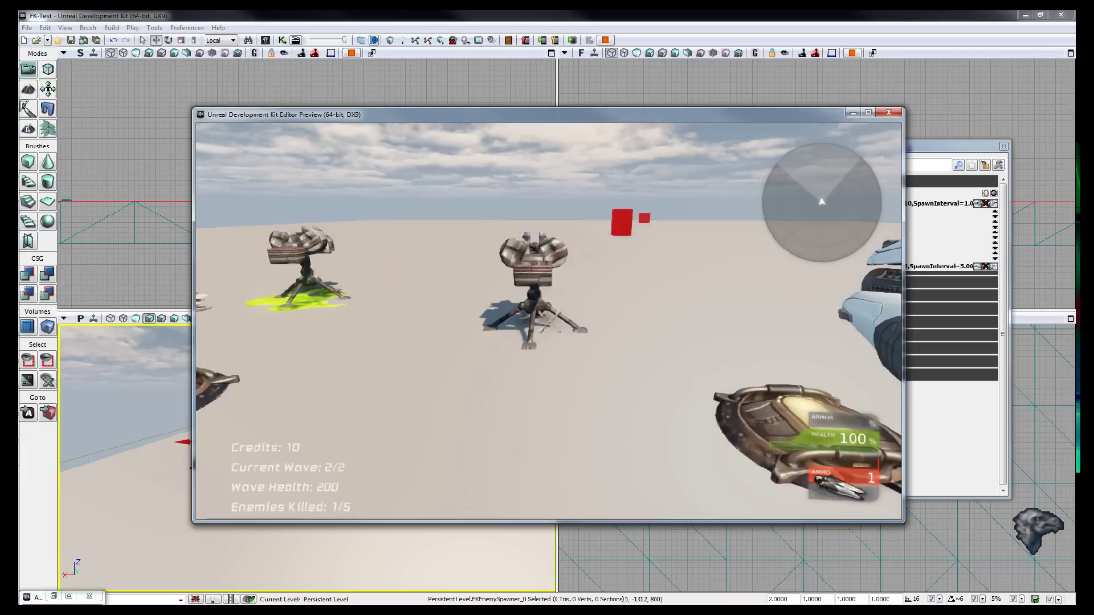
{"action": "left_click", "coordinate": [549, 323]}
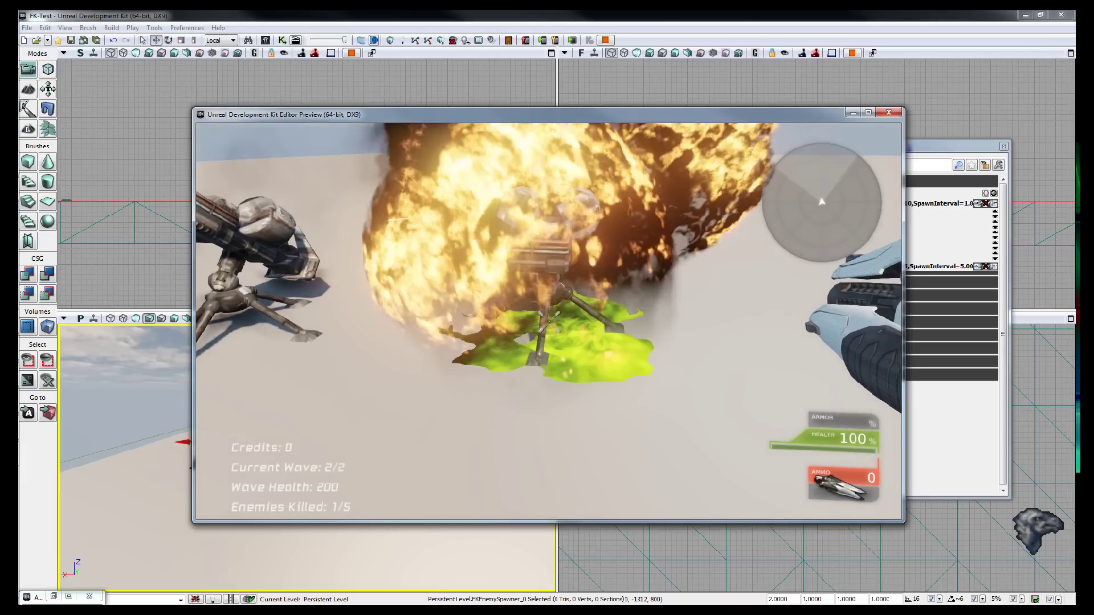
Back away and move around behind the three turrets to watch them fight the second wave's enemies
{"action": "key", "text": "s"}
{"action": "key", "text": "d"}
{"action": "key", "text": "w"}
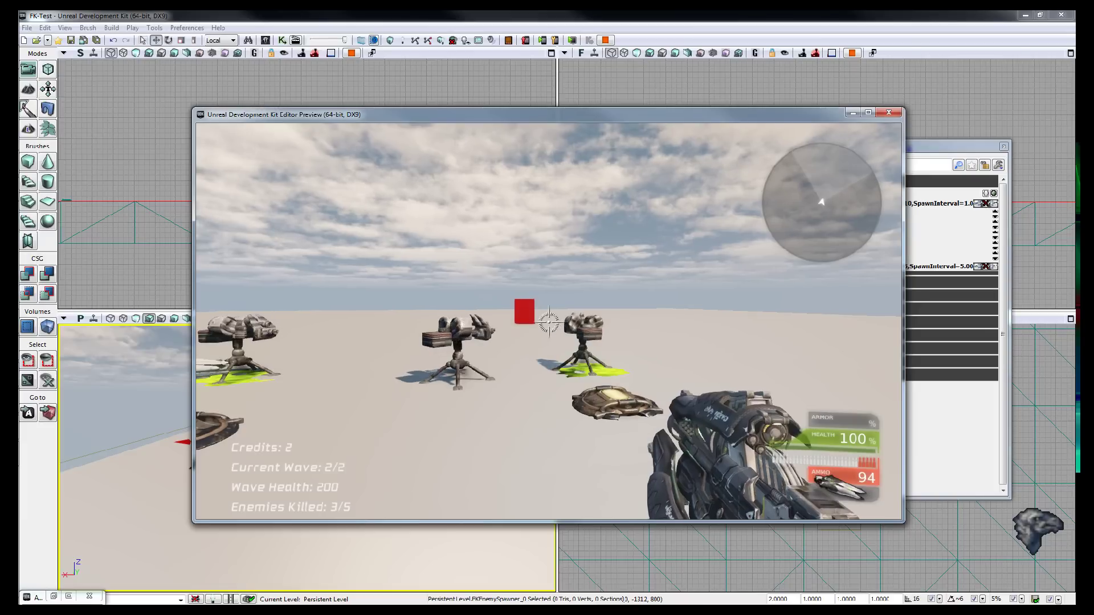
{"action": "key", "text": "s"}
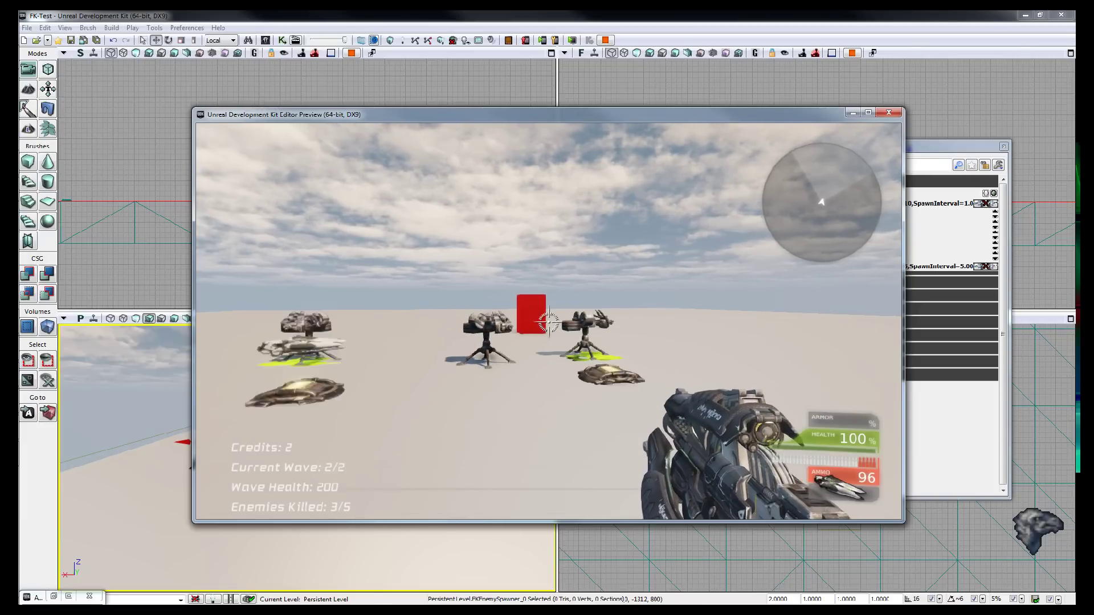
{"action": "key", "text": "w"}
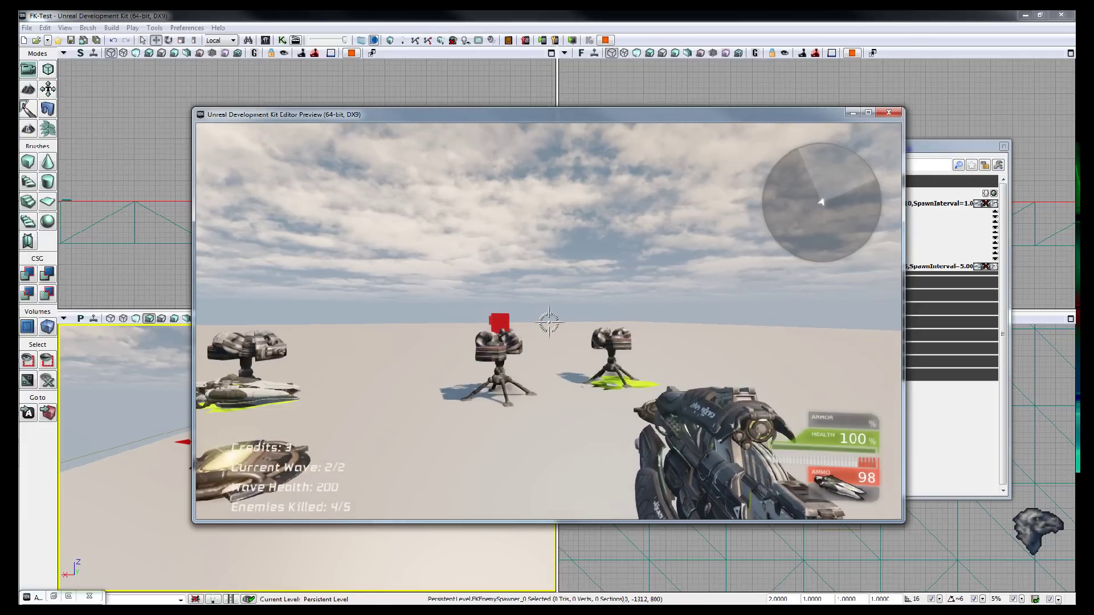
{"action": "key", "text": "a"}
{"action": "key", "text": "d"}
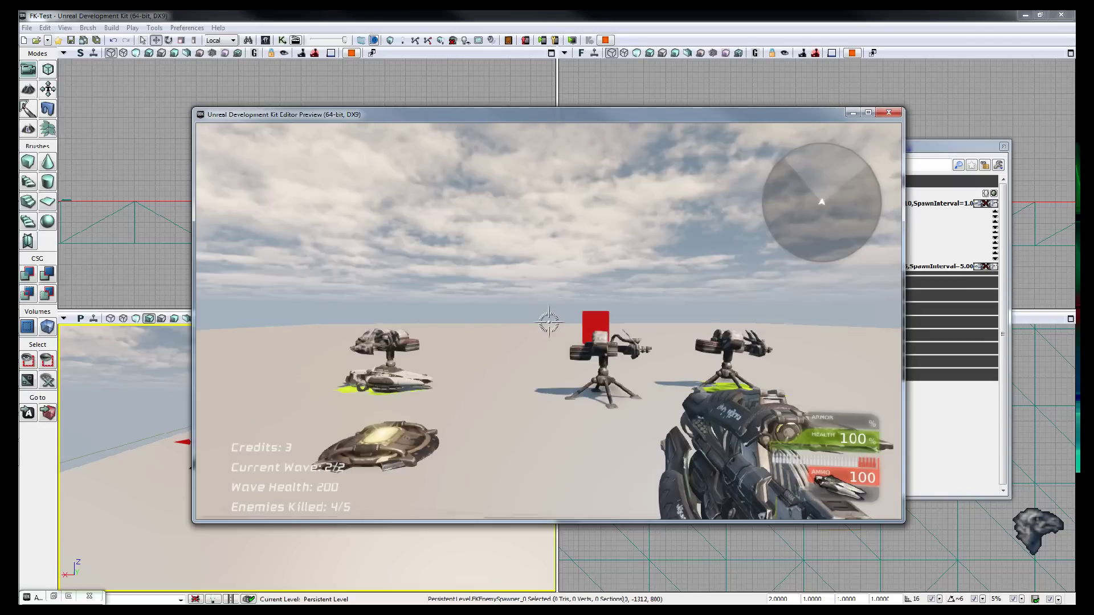
{"action": "key", "text": "s"}
{"action": "key", "text": "w"}
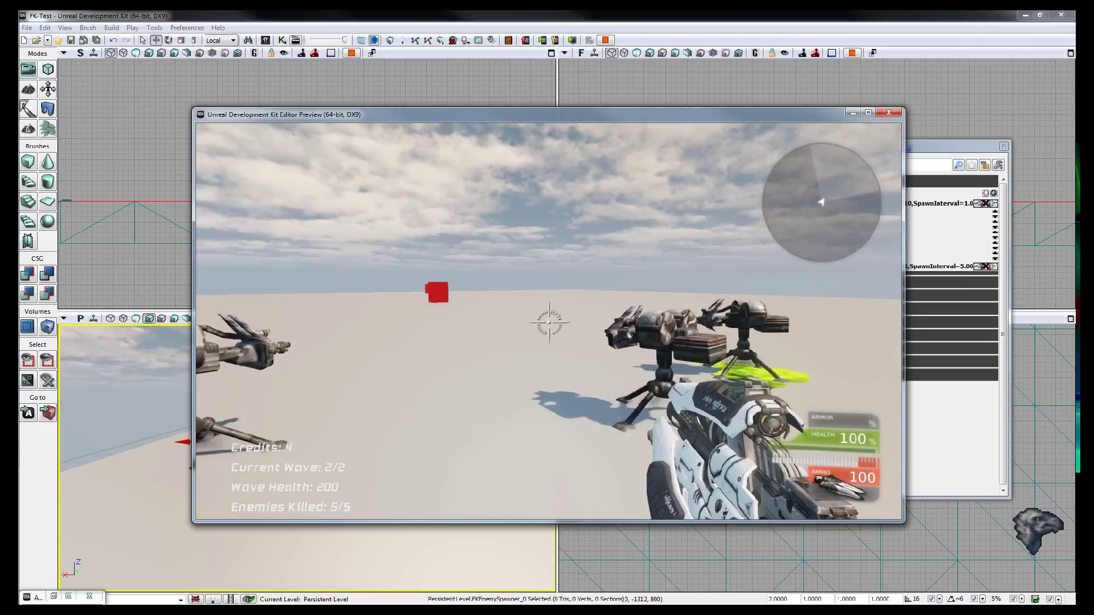
Advance beyond the turrets and shoot the red enemies still approaching at the end of the second wave
{"action": "key", "text": "w"}
{"action": "key", "text": "a"}
{"action": "left_click", "coordinate": [549, 323]}
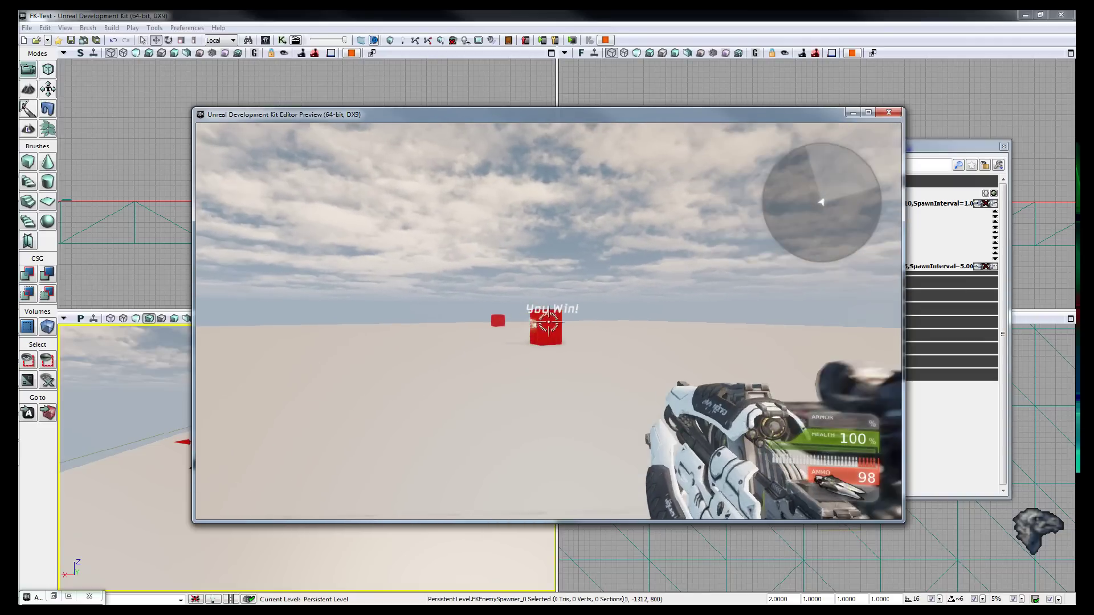
{"action": "left_click", "coordinate": [549, 324]}
{"action": "left_click", "coordinate": [549, 323]}
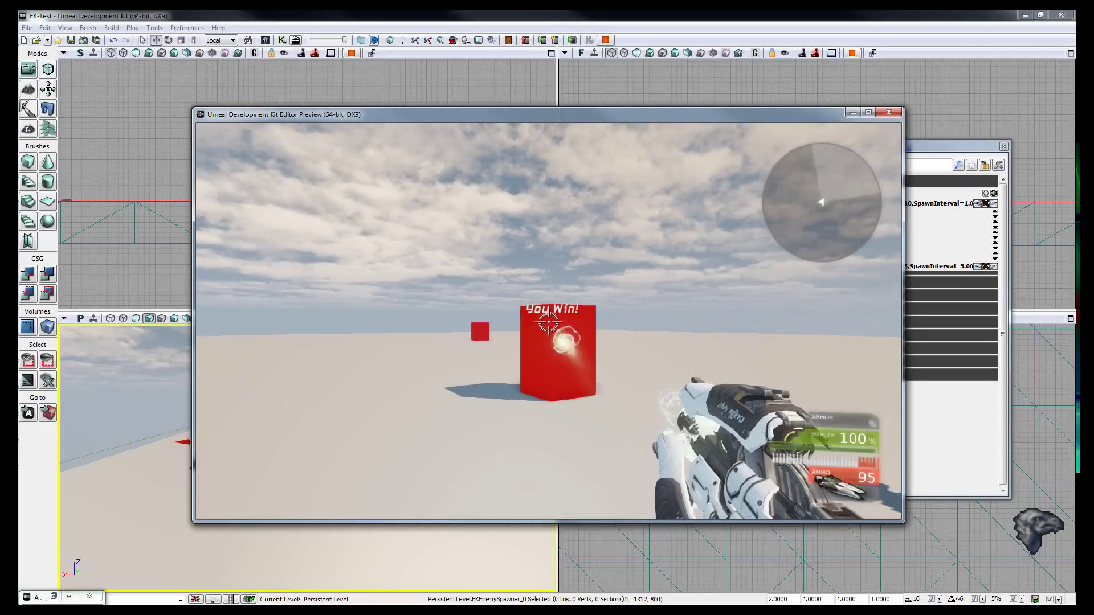
{"action": "left_click", "coordinate": [548, 322]}
{"action": "key", "text": "w"}
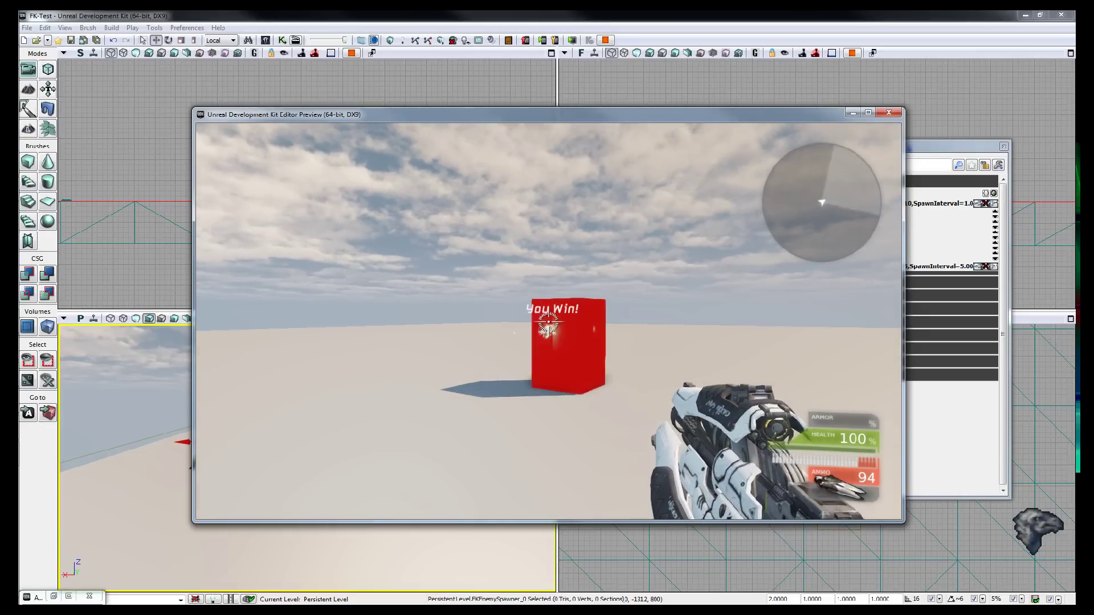
{"action": "left_click", "coordinate": [549, 323]}
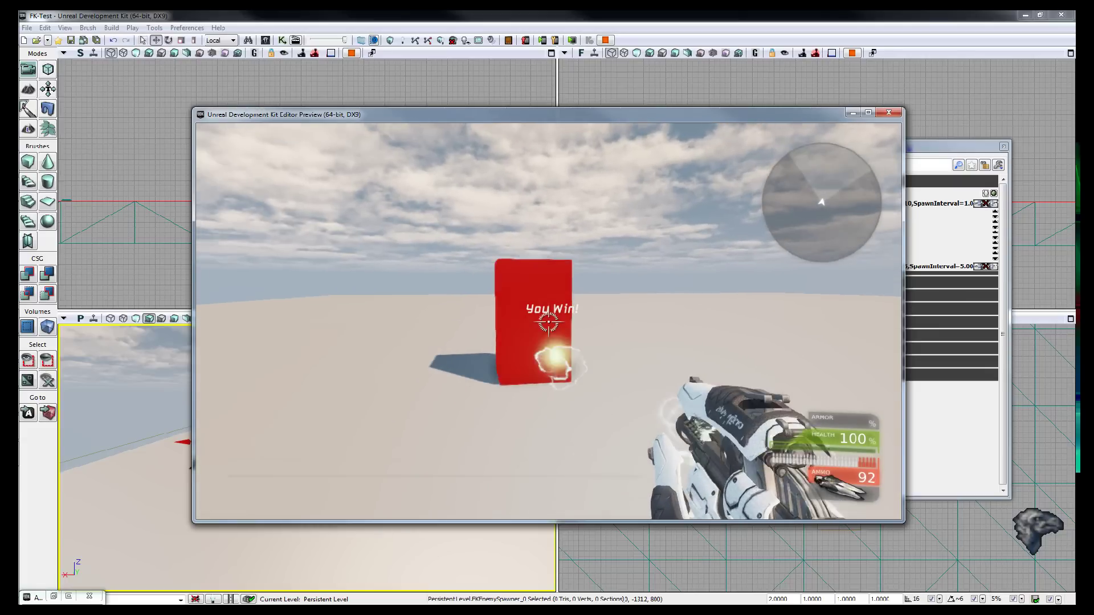